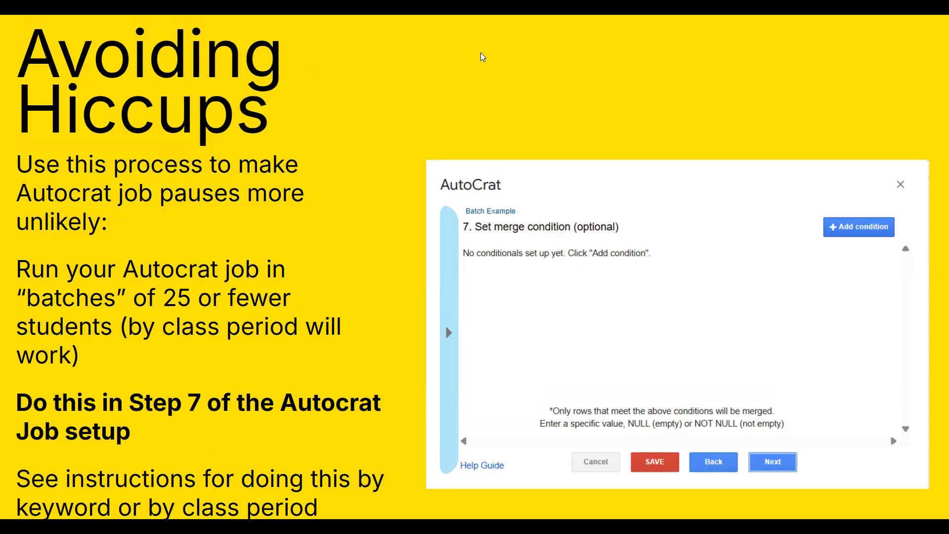
Leave the slideshow and compare the column headers of the Keyword Batch and Class Period Batch spreadsheets.
key(Escape)
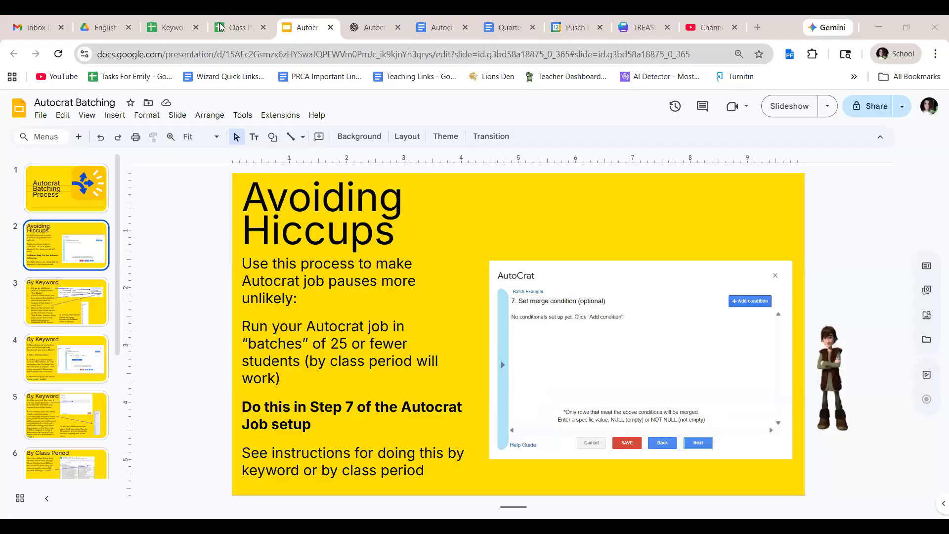
click(169, 31)
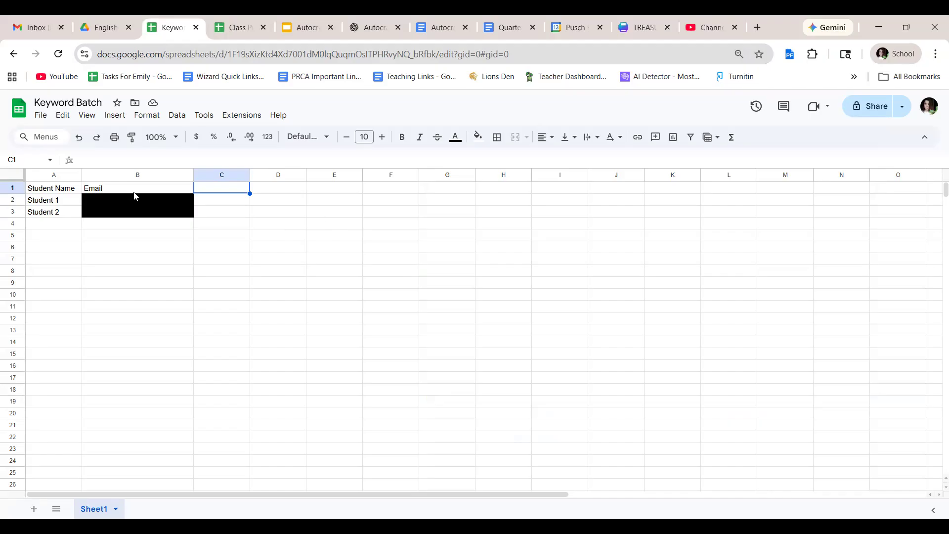
click(69, 190)
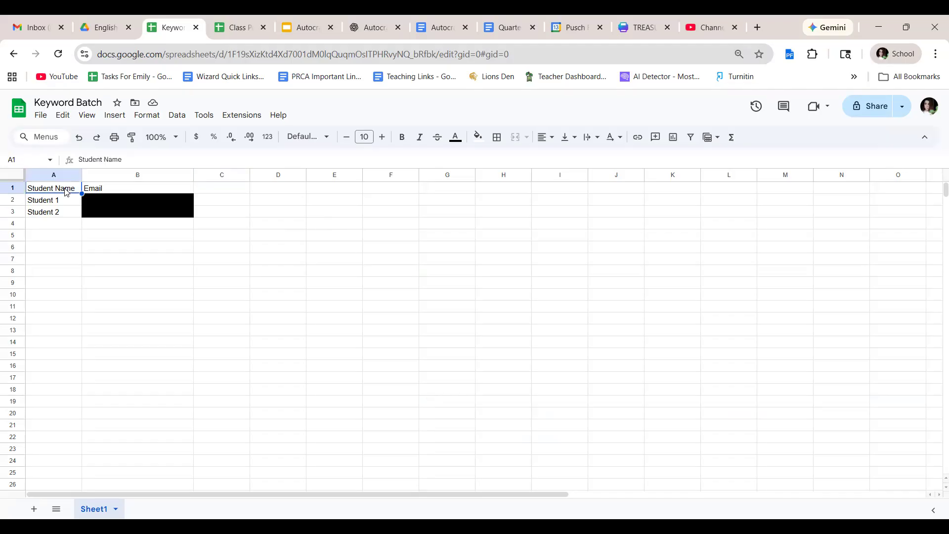
click(125, 192)
click(232, 29)
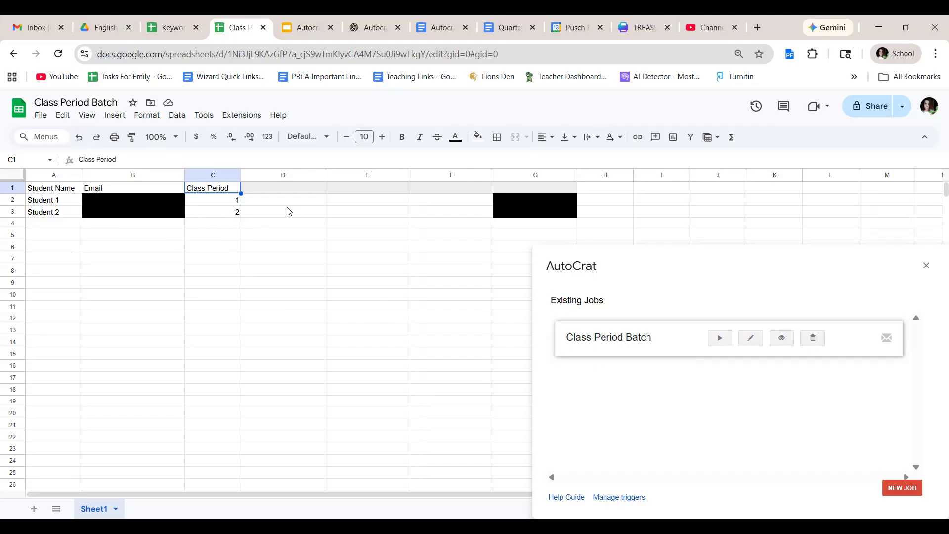
click(166, 28)
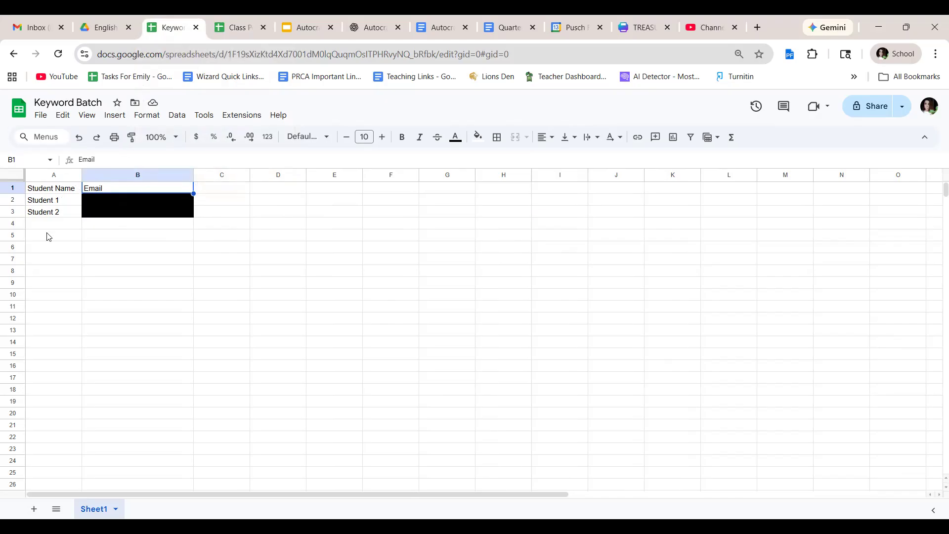
click(317, 252)
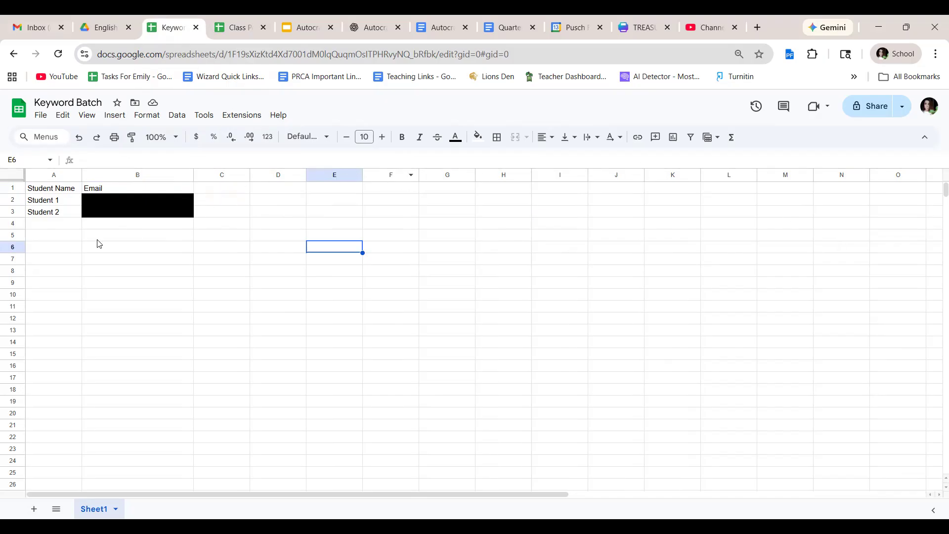
Add the header Run Status in C1 of the Keyword Batch sheet and enter Yes for Student 1 in C2.
click(235, 192)
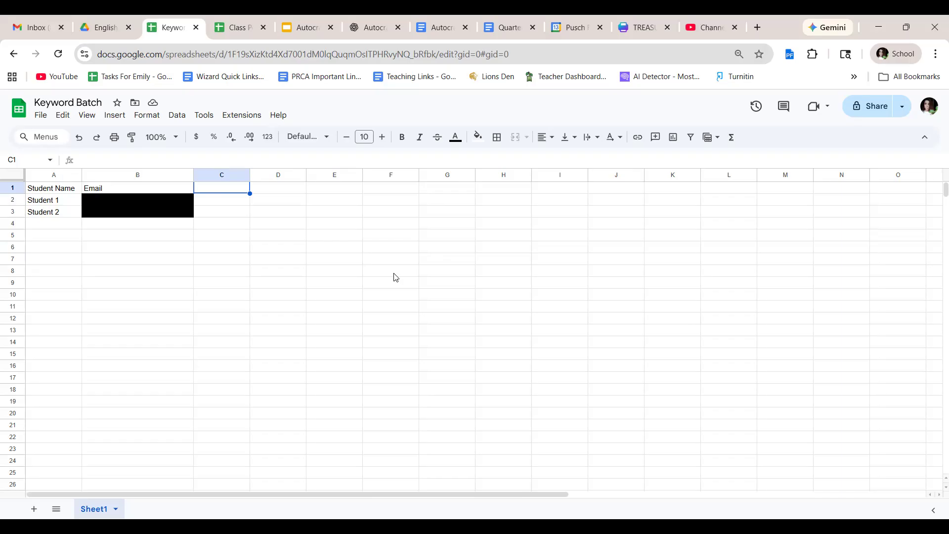
text(Run Status)
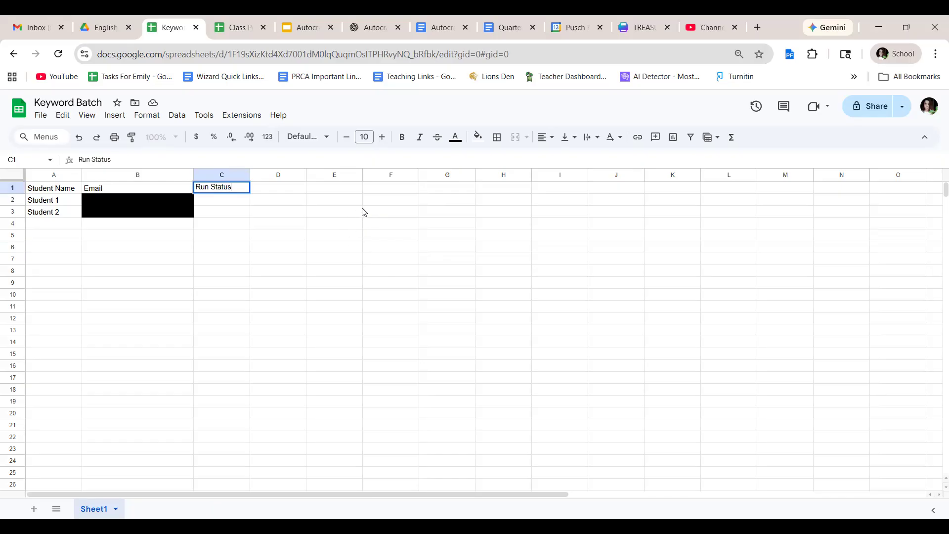
click(393, 204)
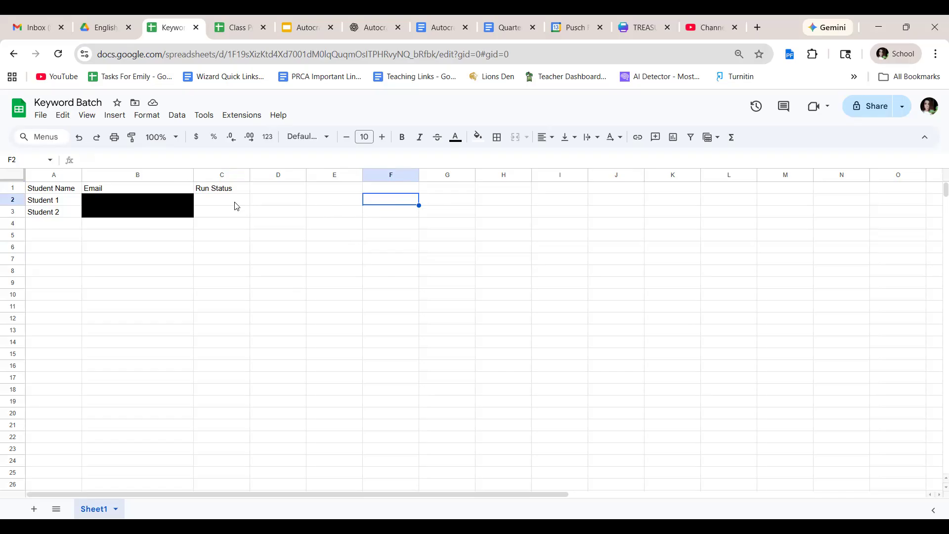
click(236, 203)
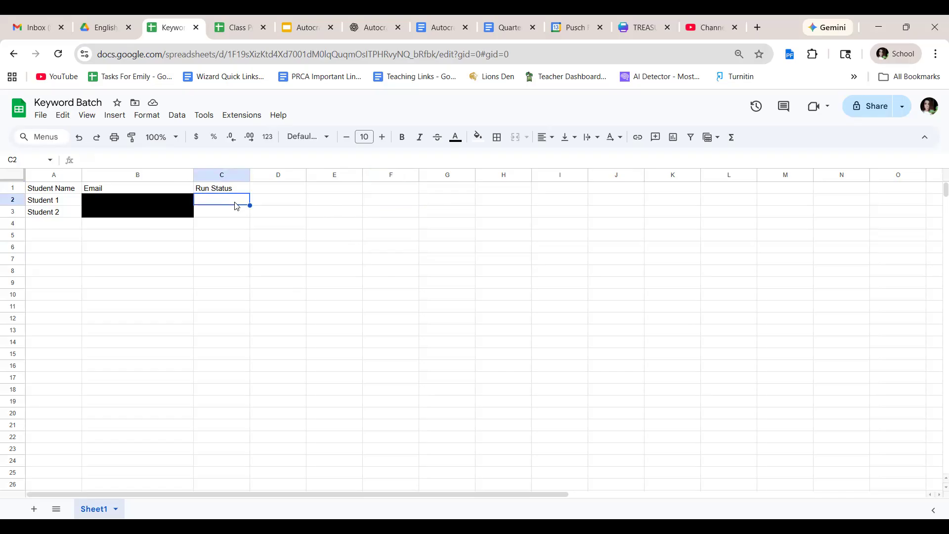
text(Yes)
click(273, 216)
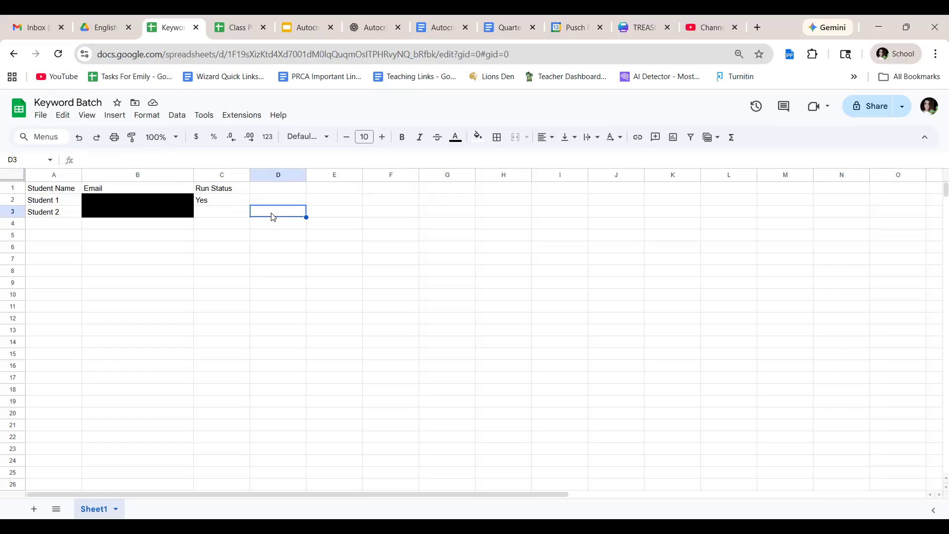
click(306, 226)
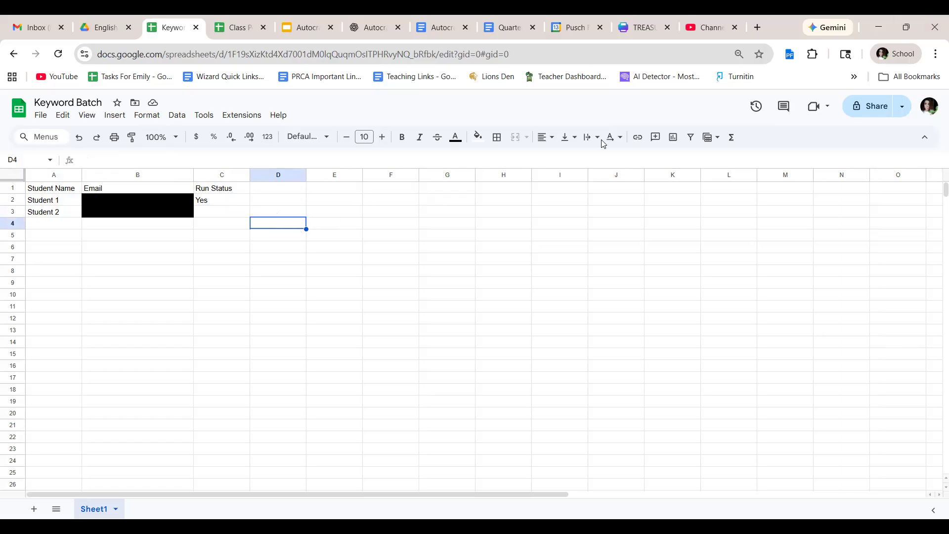
click(57, 202)
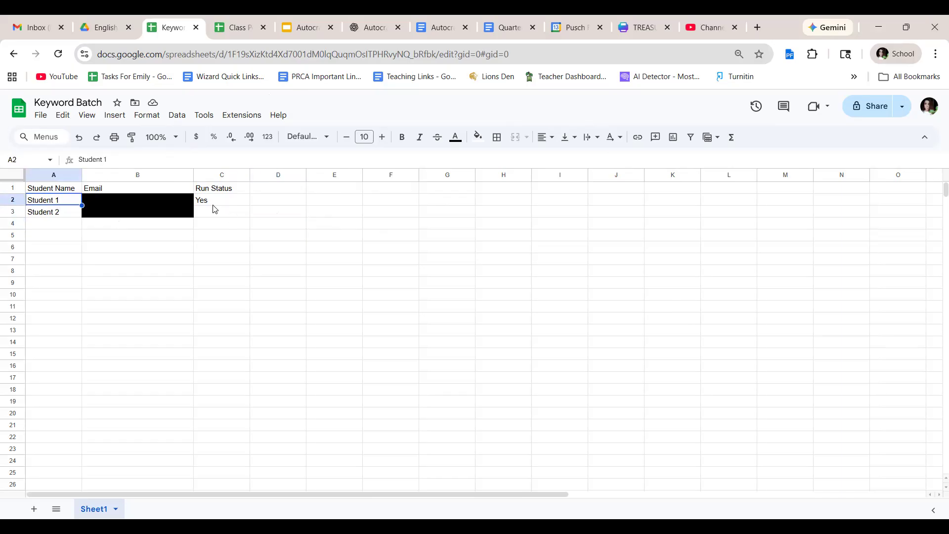
click(235, 201)
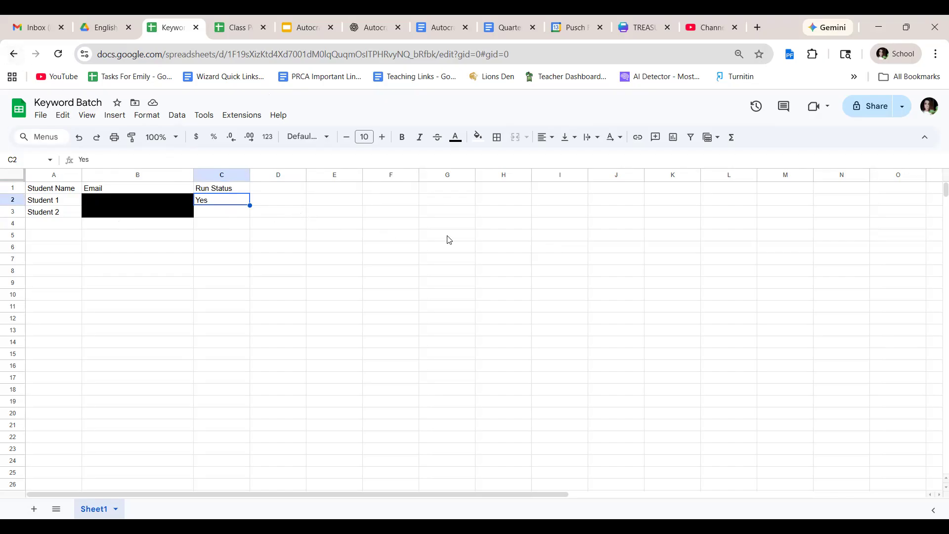
click(57, 212)
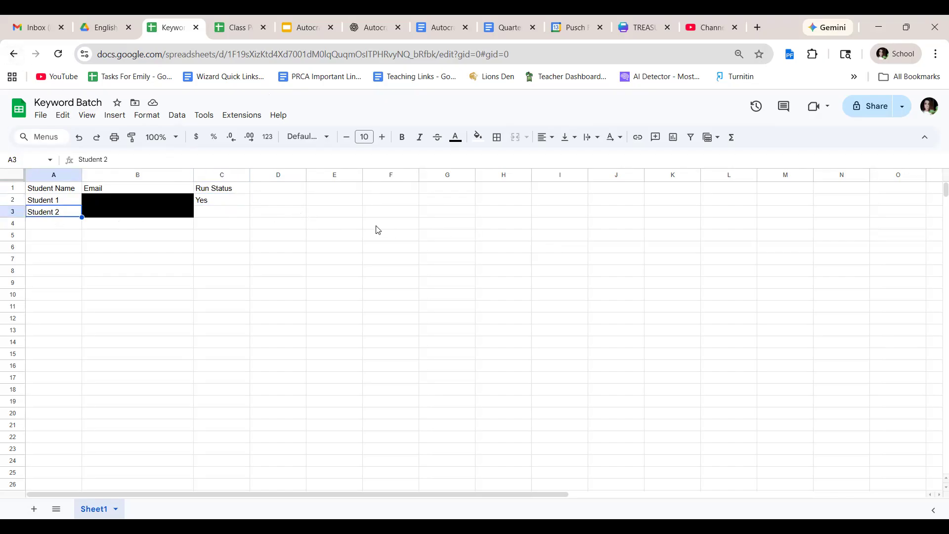
click(222, 216)
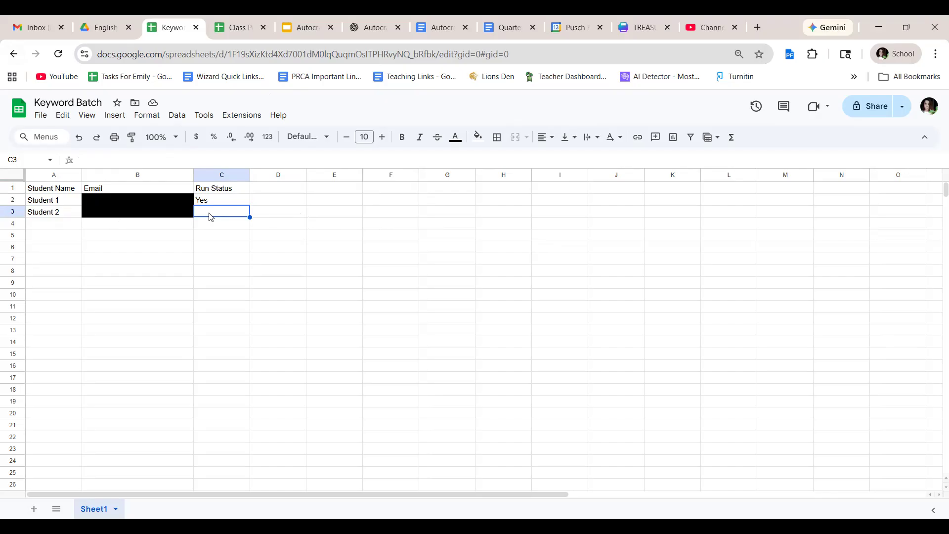
click(287, 215)
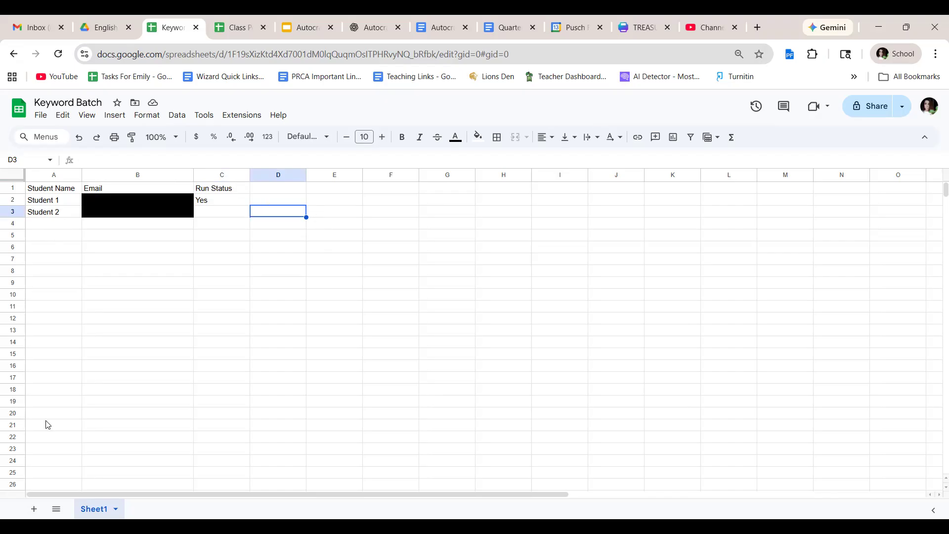
click(216, 218)
text(YEs)
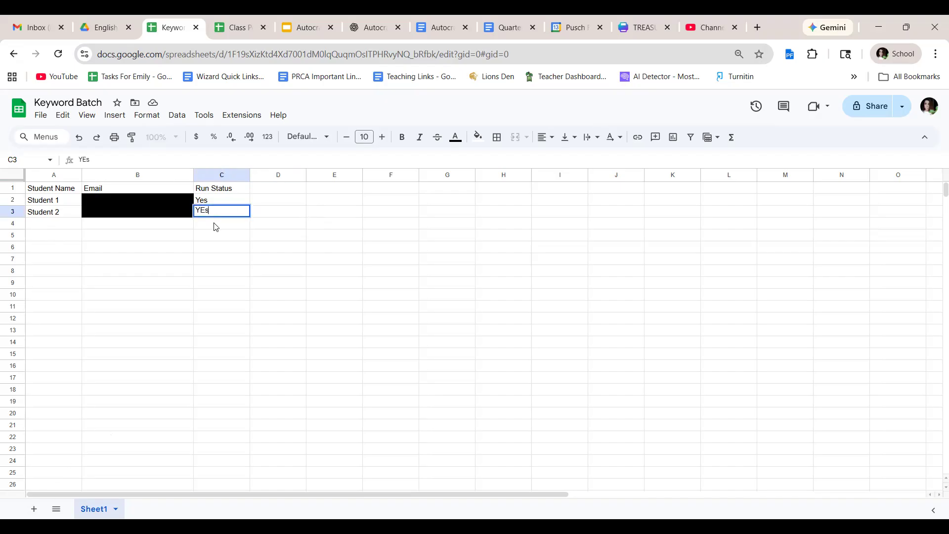
key(BackSpace)
click(277, 199)
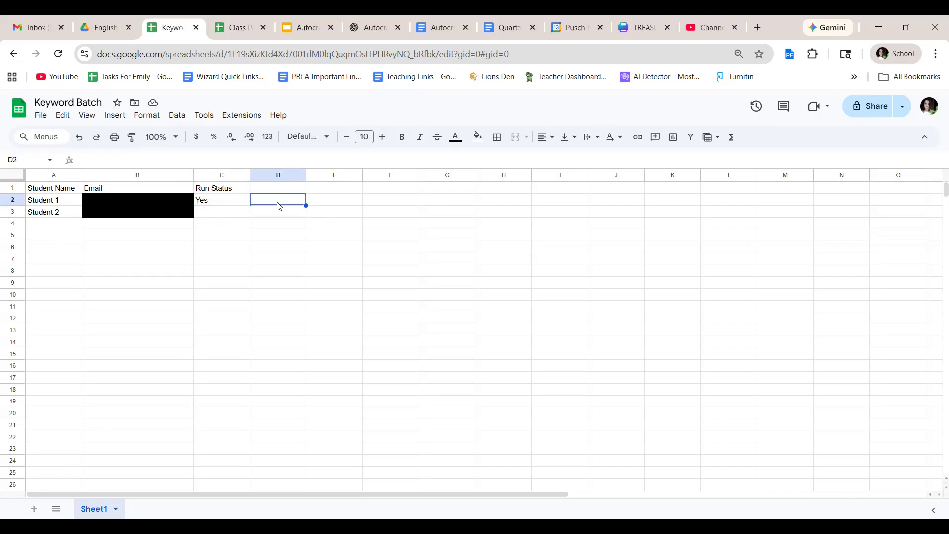
Fill the Yes entry from C2 down the Run Status column through row 25.
click(230, 205)
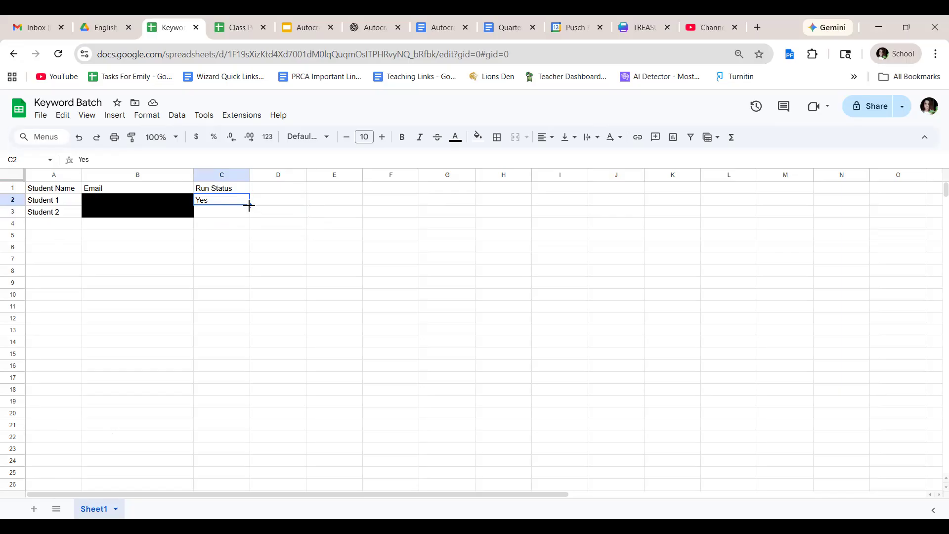
drag(249, 206, 234, 475)
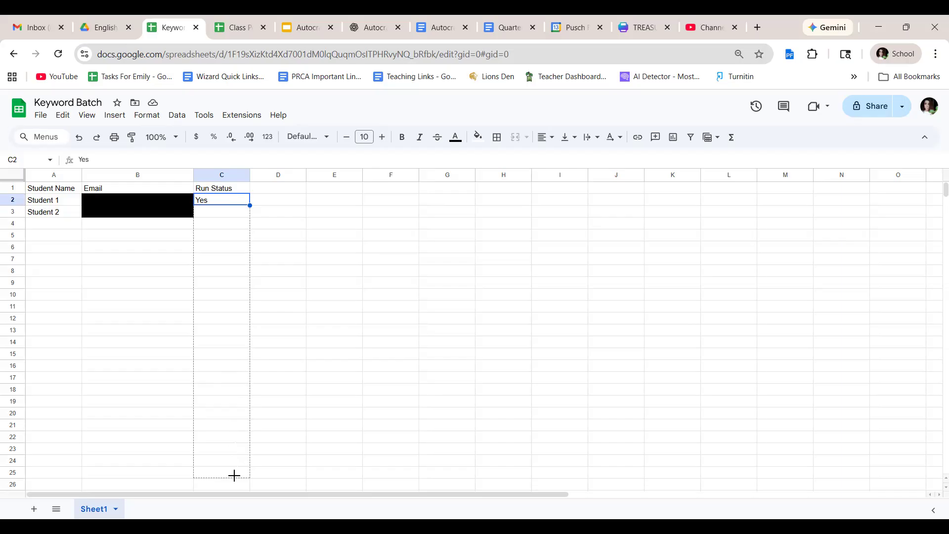
drag(234, 475, 237, 479)
click(372, 320)
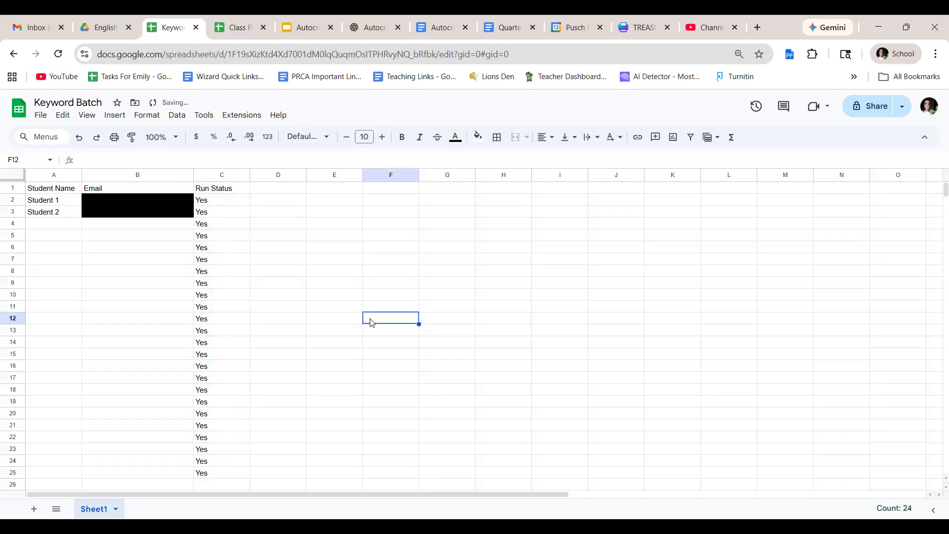
Clear the Run Status entries in C3:C25.
click(229, 476)
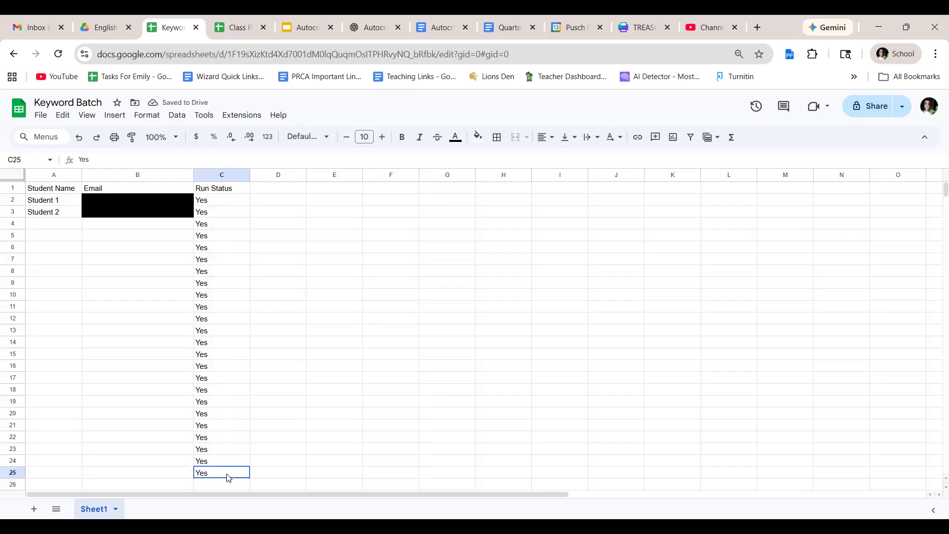
click(210, 215)
click(211, 225)
click(212, 238)
click(214, 247)
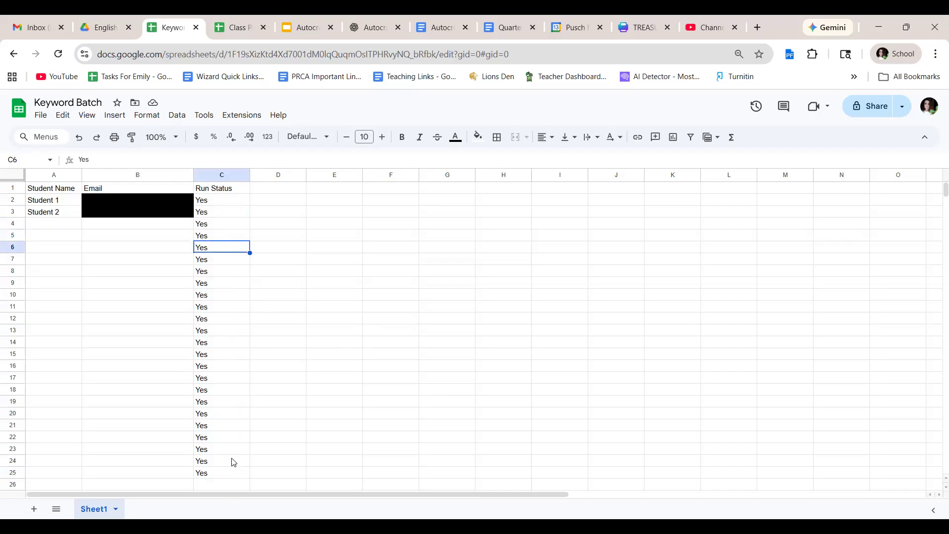
click(229, 476)
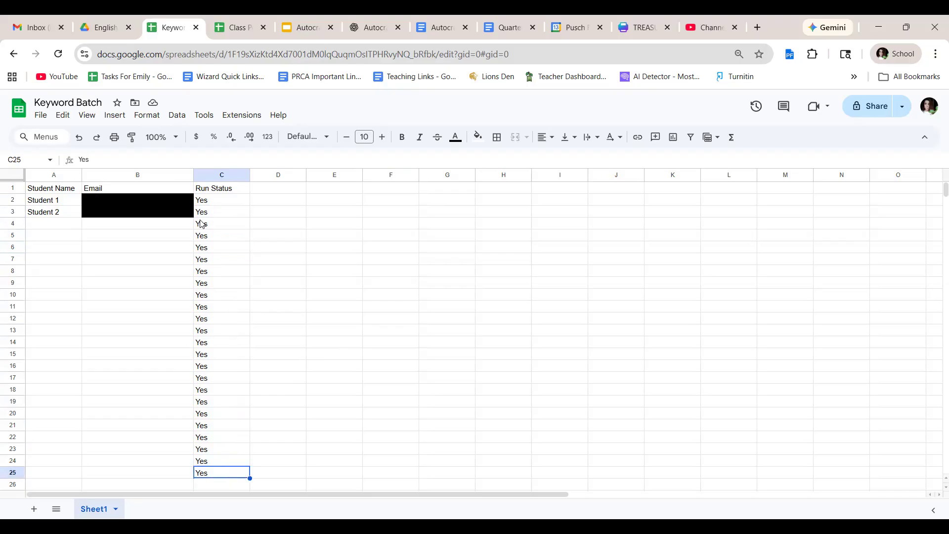
click(267, 449)
click(232, 476)
drag(233, 477, 208, 218)
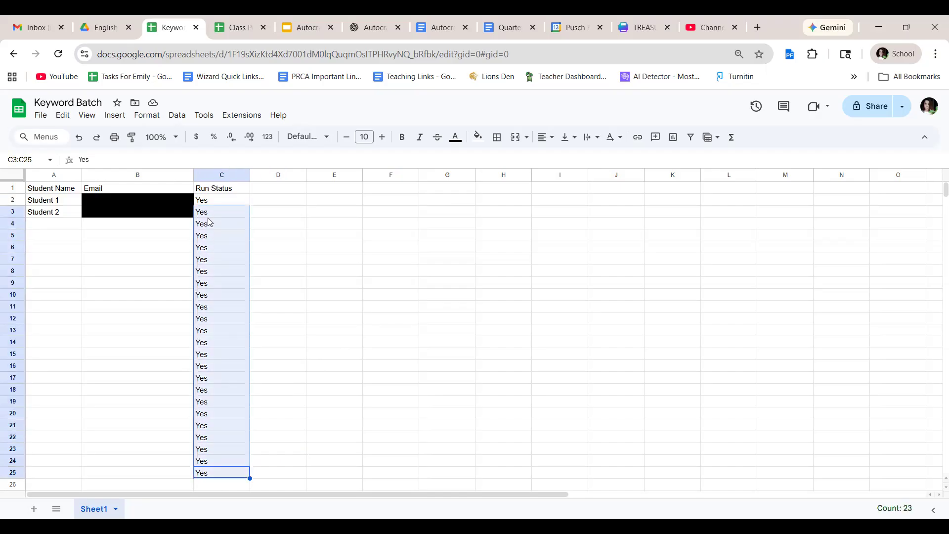
key(Delete)
click(284, 203)
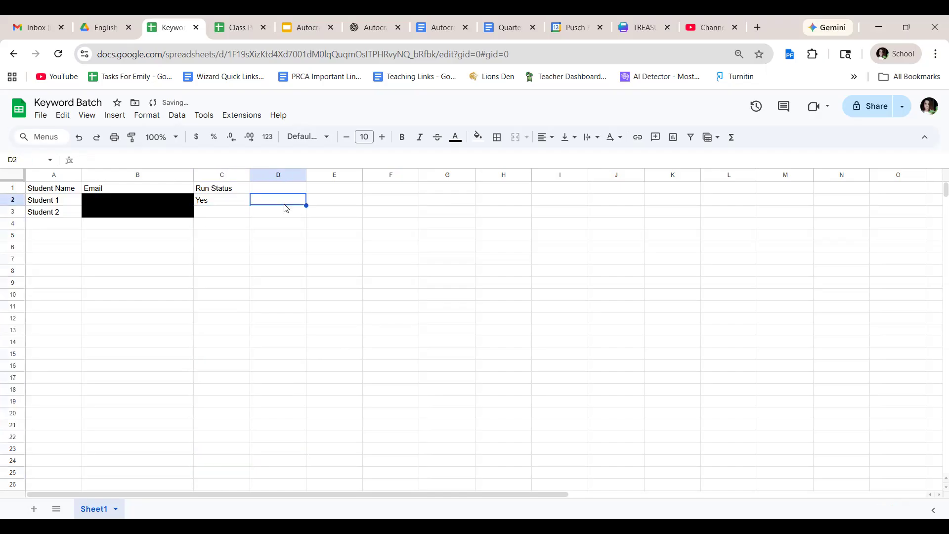
Launch the AutoCrat extension and open the existing Keyword Batch job for editing.
click(246, 115)
mouse_move(278, 222)
click(442, 227)
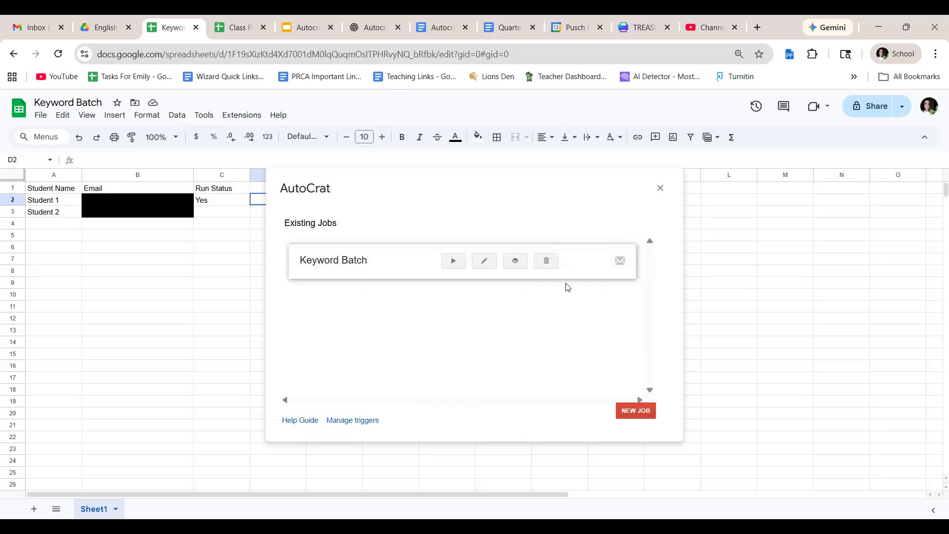
click(484, 261)
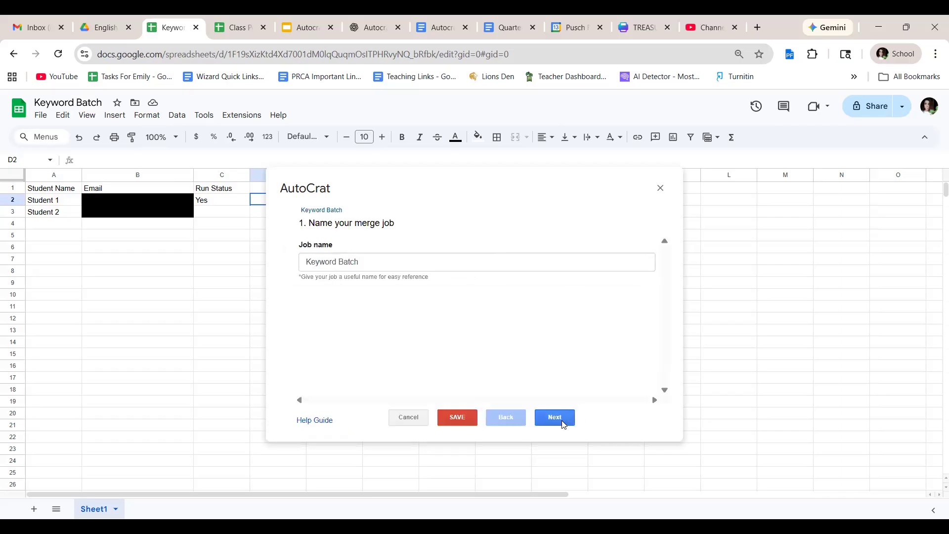
Advance the Keyword Batch job setup to step 7, Set merge condition, and move the dialog slightly lower.
click(563, 424)
click(563, 424)
click(564, 424)
click(564, 424)
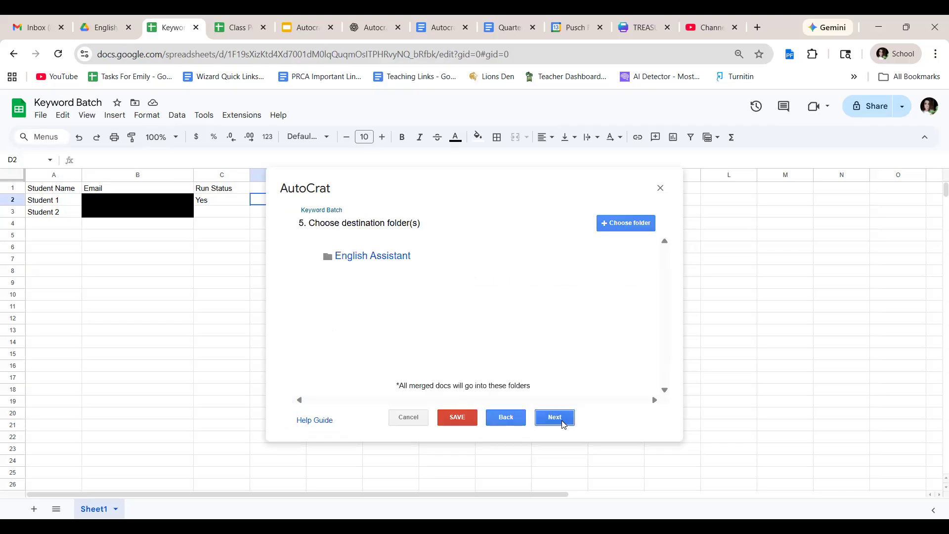
click(563, 425)
click(564, 424)
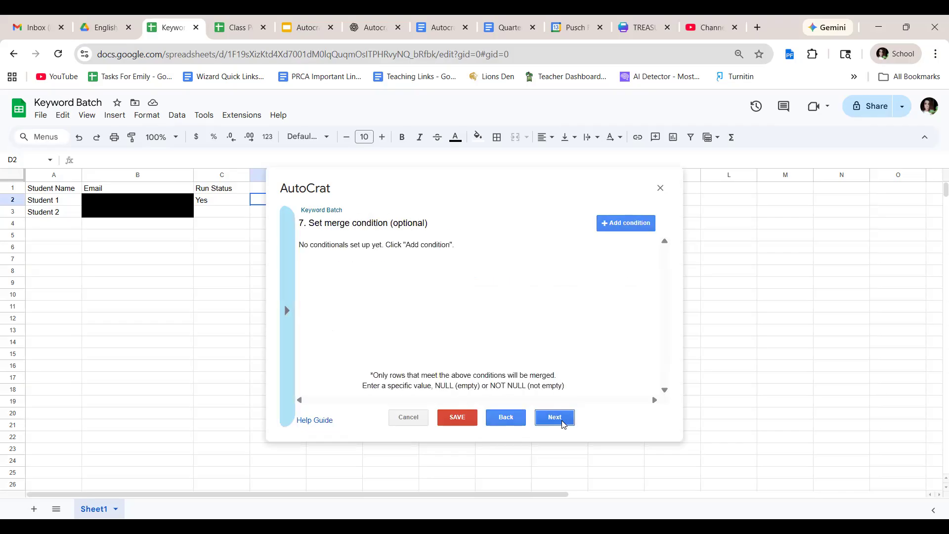
drag(317, 190, 305, 210)
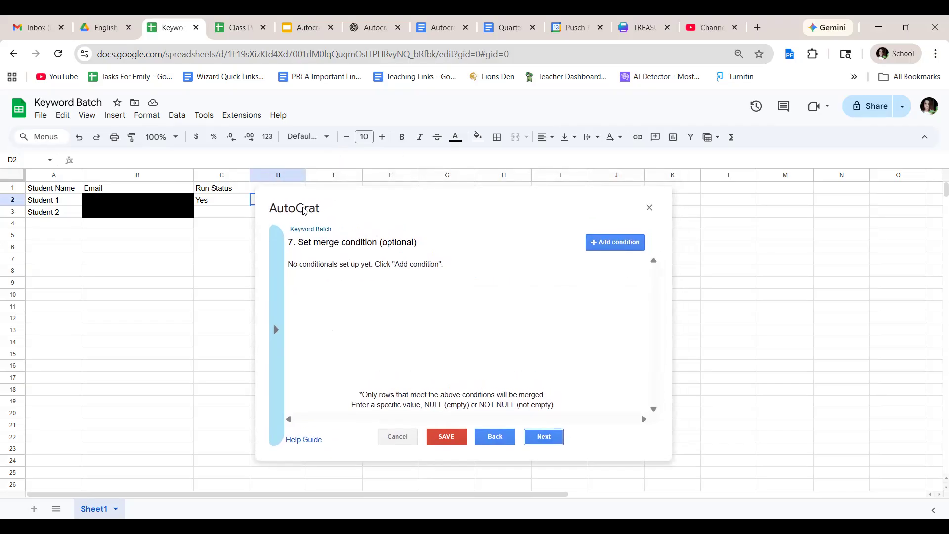
click(477, 317)
Add a merge condition so that only rows whose Run Status column equals Yes are merged.
drag(299, 244, 420, 247)
click(564, 261)
click(625, 249)
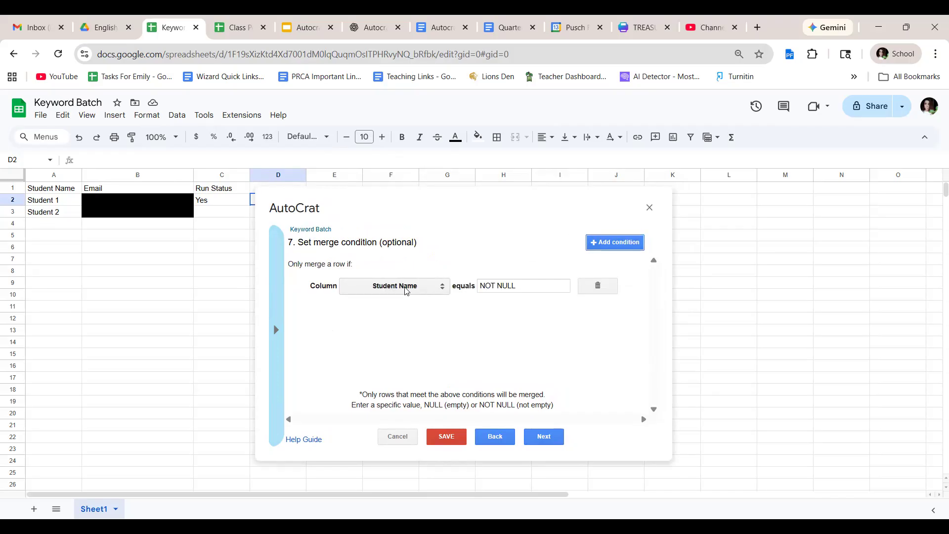
click(407, 287)
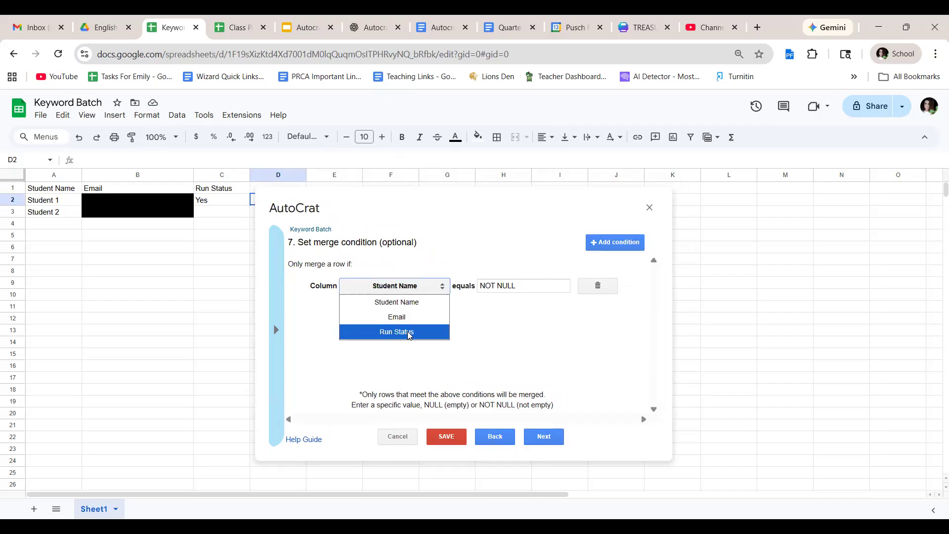
click(410, 335)
drag(517, 286, 483, 286)
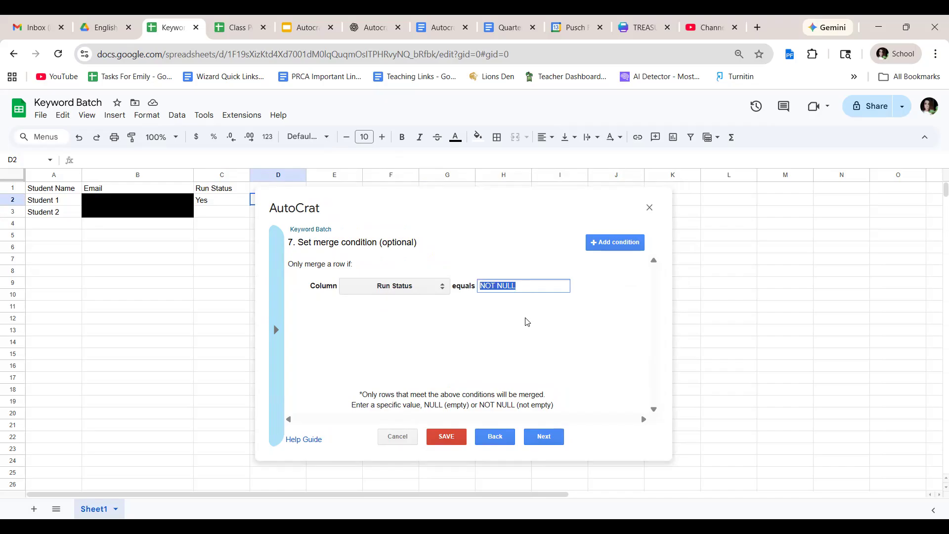
text(Yes)
click(527, 321)
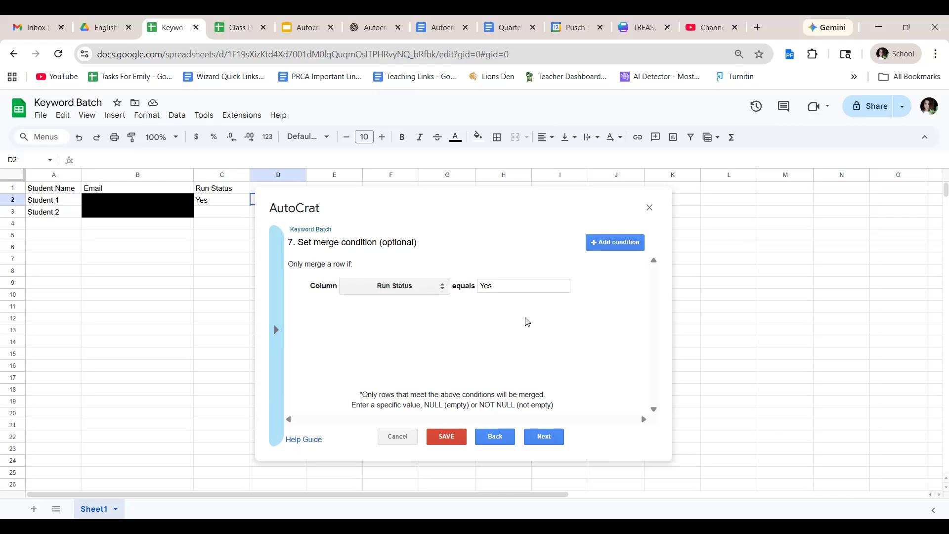
Move the dialog slightly clear of the data and compare the condition's keyword with the Run Status entry in C2.
mouse_move(373, 291)
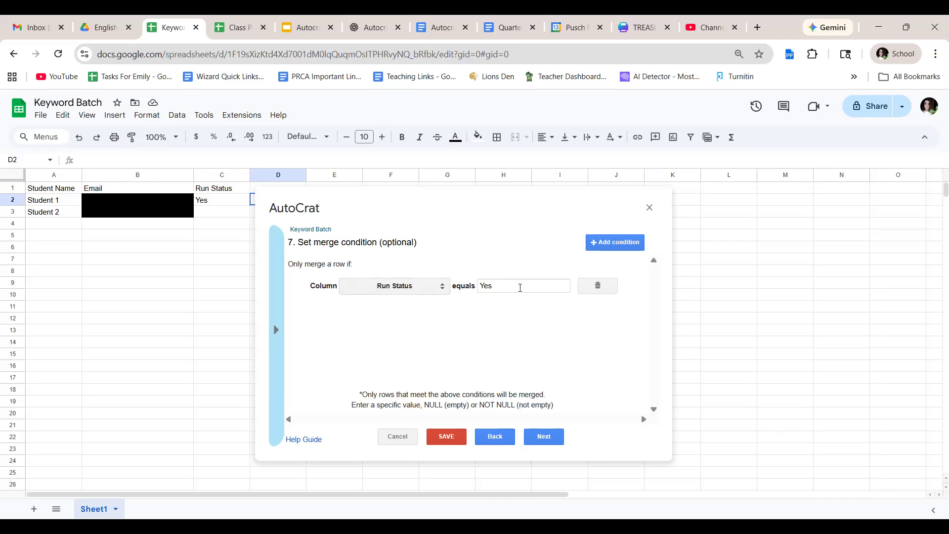
drag(292, 207, 315, 219)
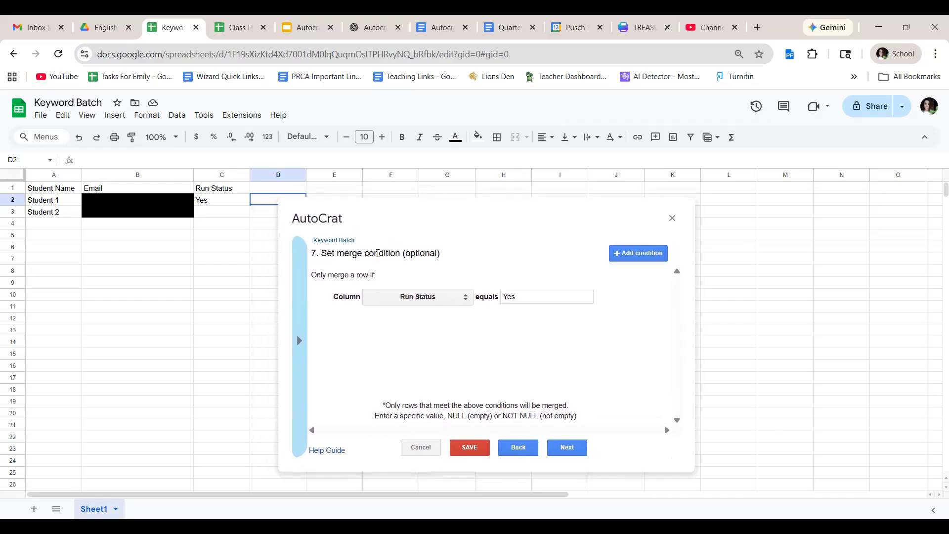
click(512, 296)
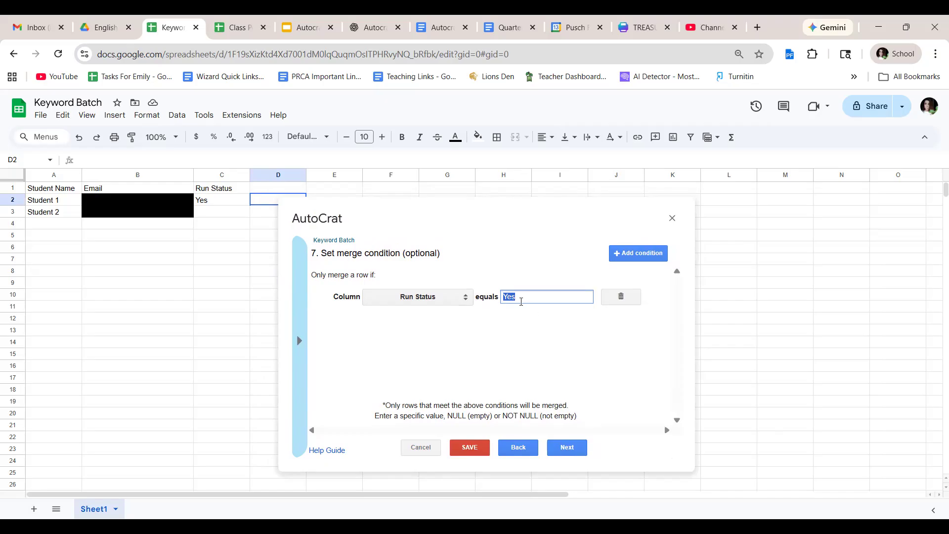
click(524, 302)
drag(524, 301, 499, 305)
click(236, 200)
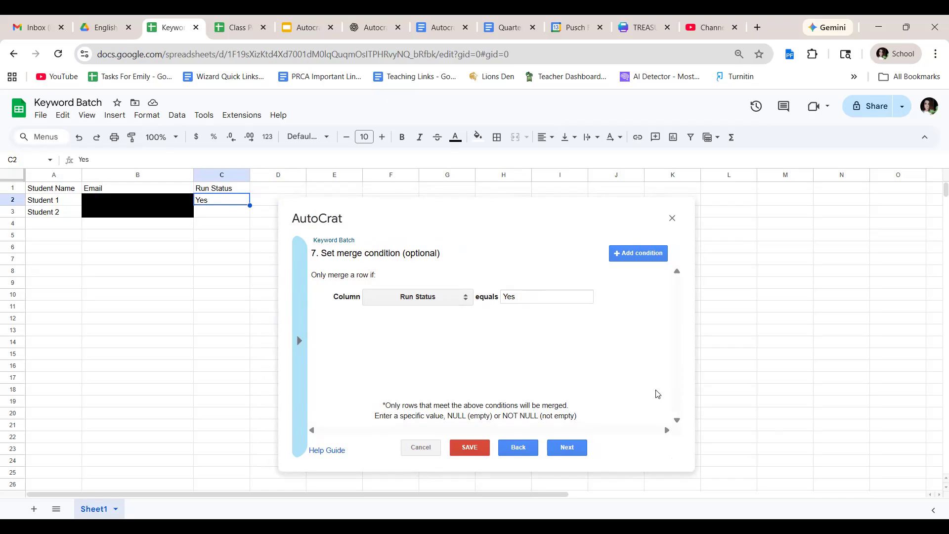
mouse_move(515, 308)
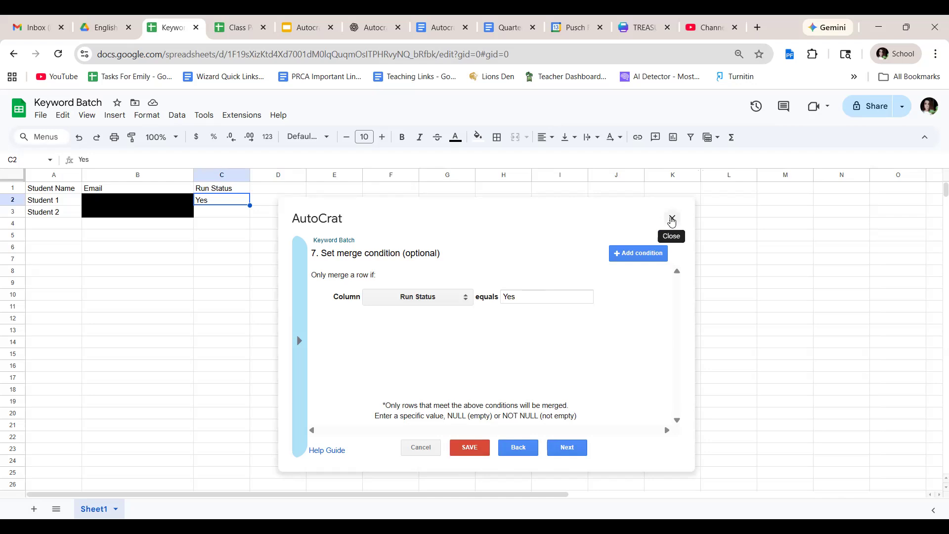
Advance through the sharing and trigger settings without changes, save the Keyword Batch job and run it.
click(568, 448)
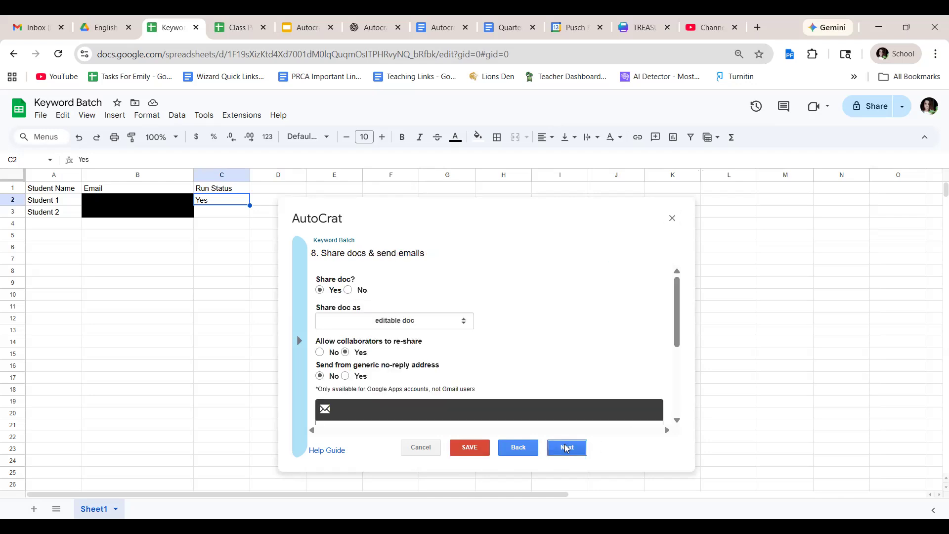
click(567, 448)
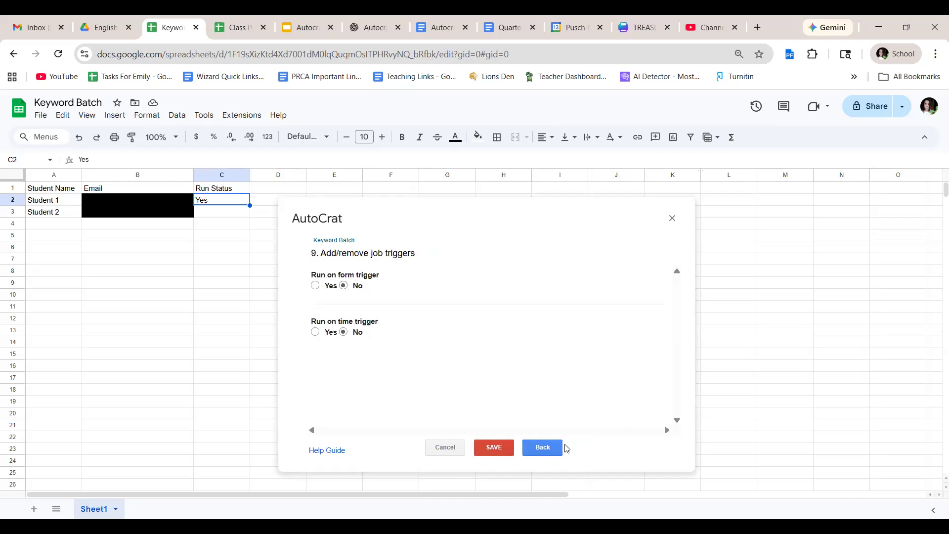
click(492, 448)
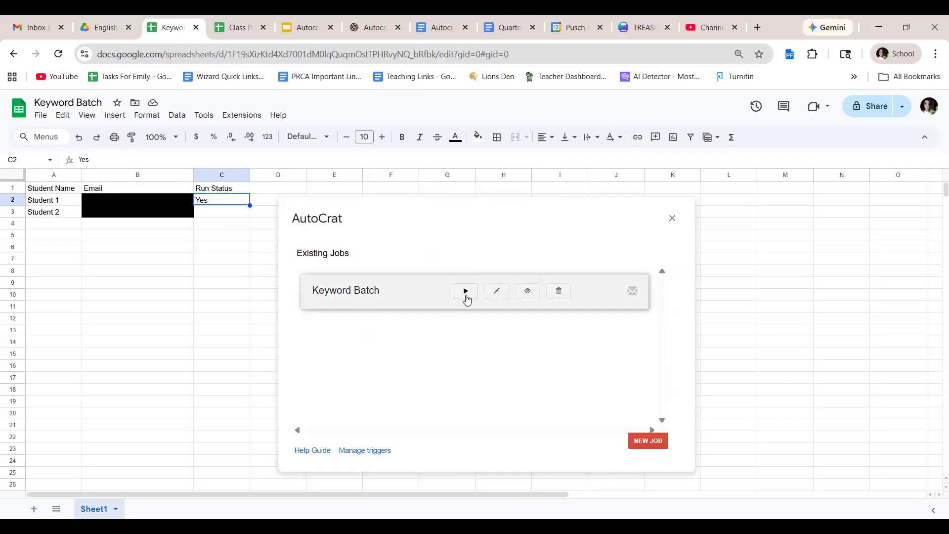
click(466, 293)
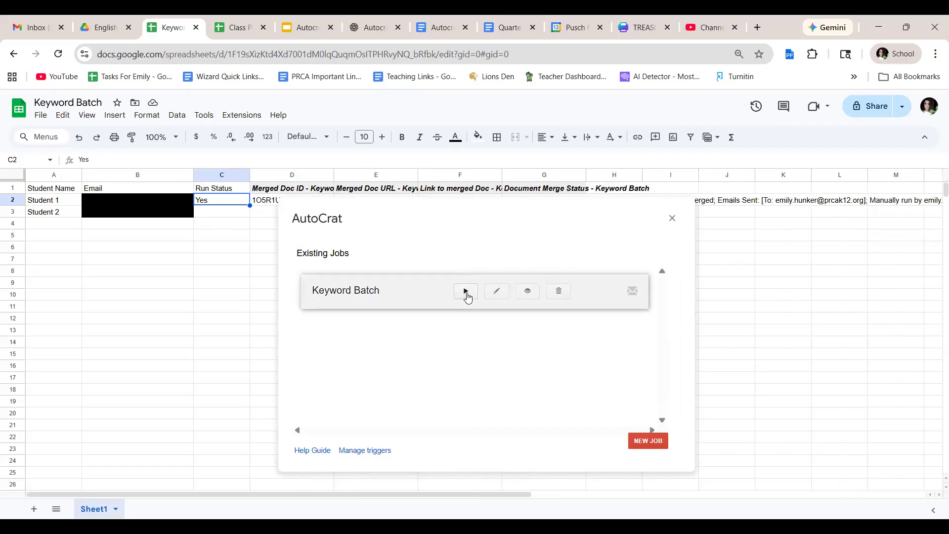
Move the AutoCrat dialog aside to examine the merge output columns for Student 1 and the row of Student 2.
drag(329, 222, 333, 264)
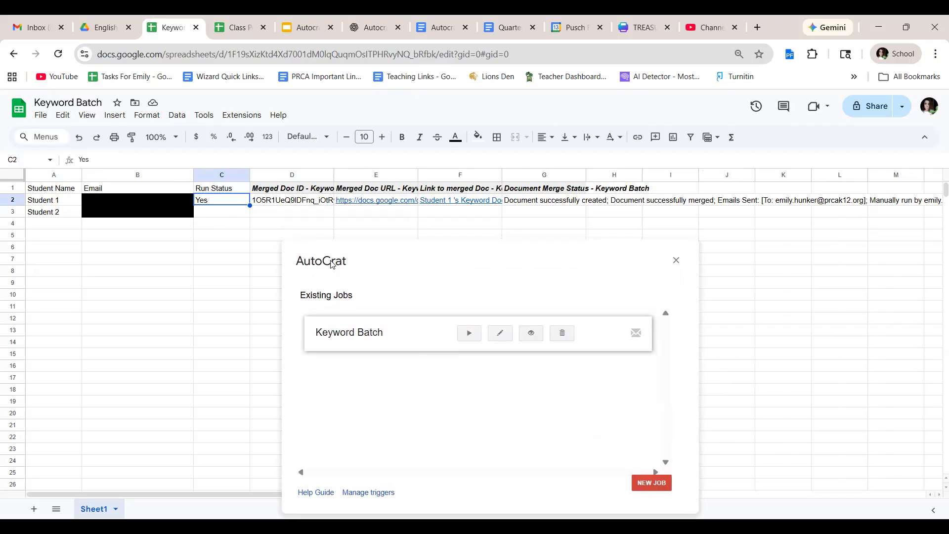
drag(321, 260, 553, 195)
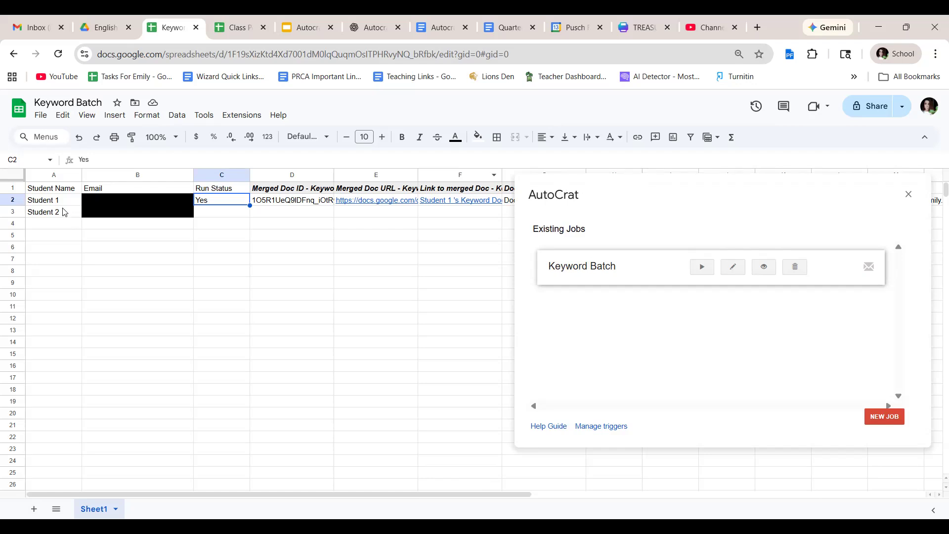
drag(545, 199, 533, 177)
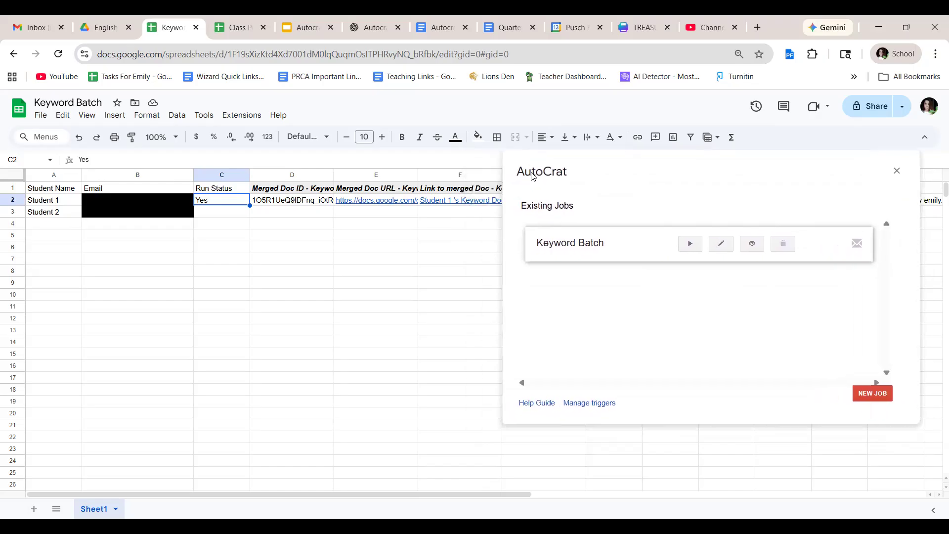
click(58, 214)
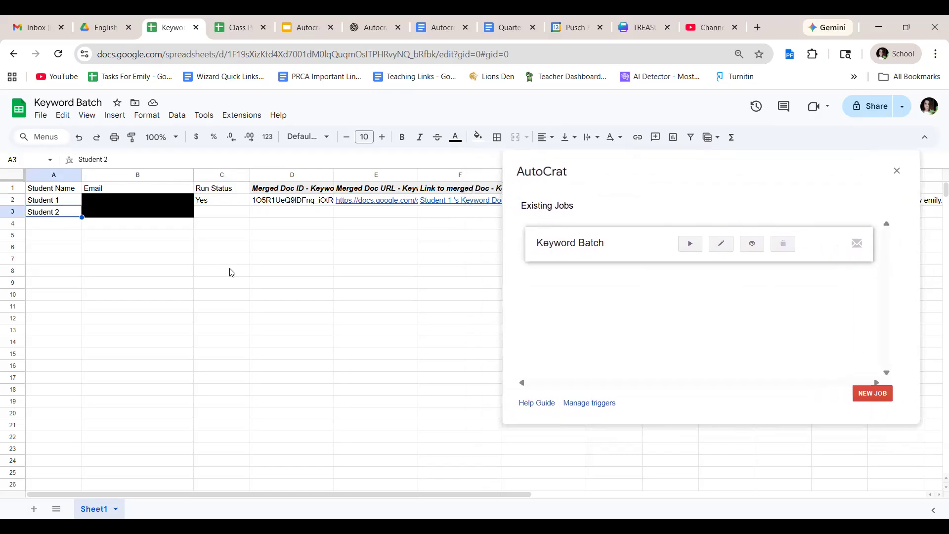
Fill the Yes entry from C2 down the Run Status column through row 18.
click(215, 203)
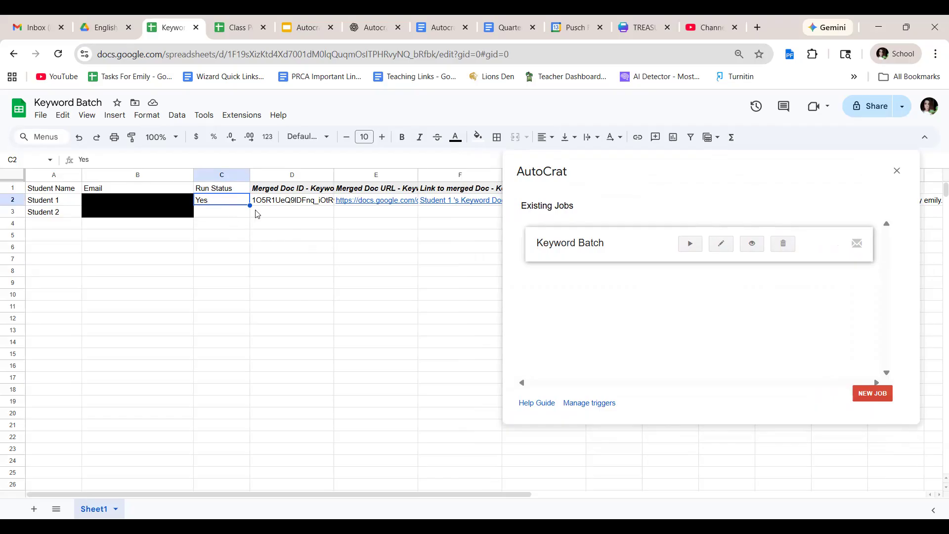
drag(250, 205, 245, 390)
click(316, 274)
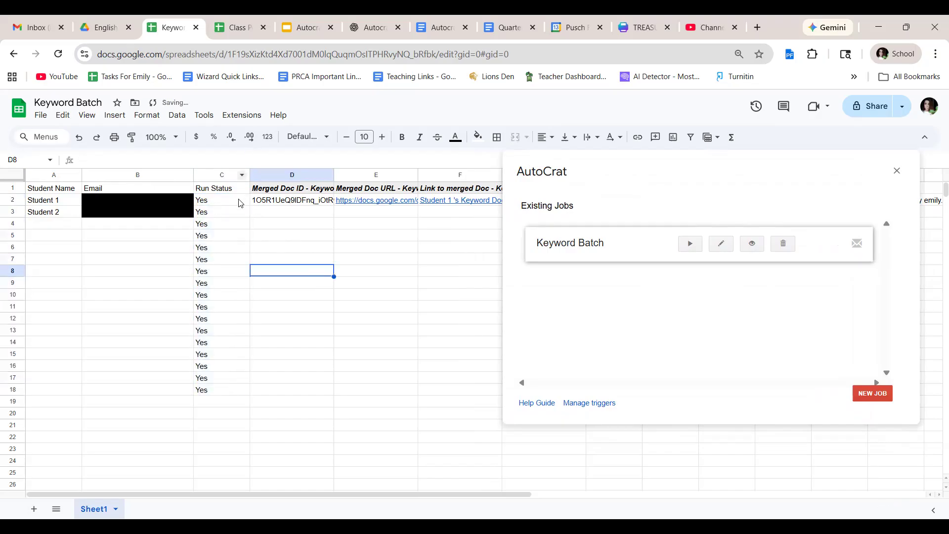
Move the Run Status entries from C2:C18 down to C12:C28 and delete them there.
click(219, 204)
drag(218, 204, 230, 396)
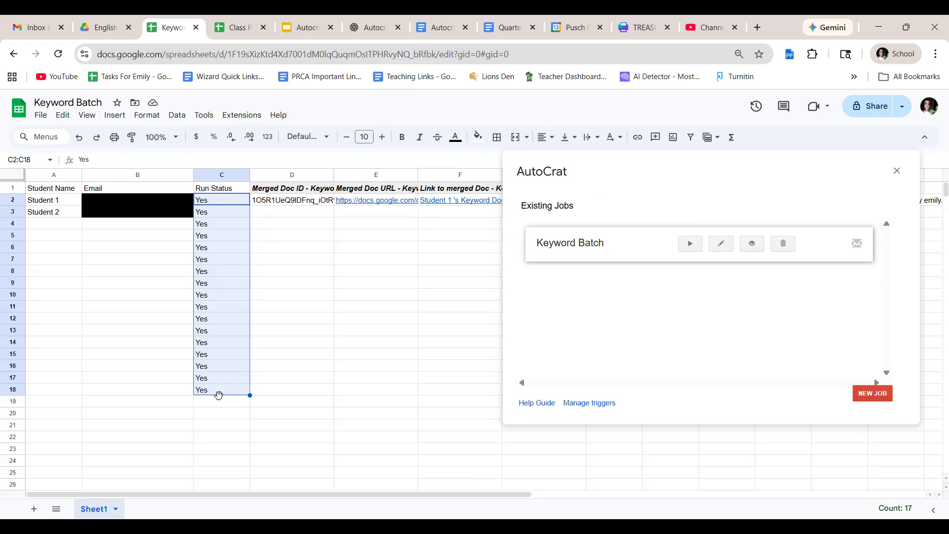
drag(219, 395, 226, 448)
scroll(227, 431, down, 2)
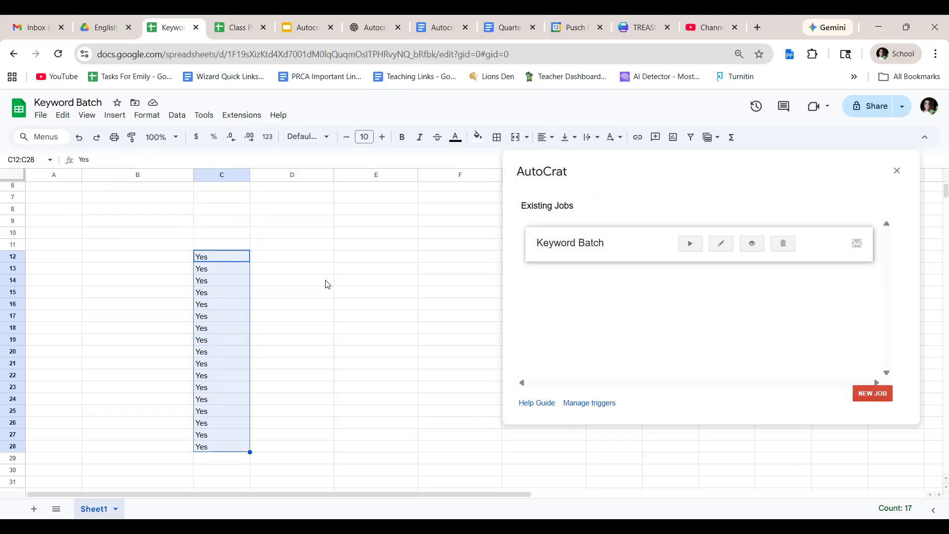
key(Delete)
scroll(326, 284, up, 2)
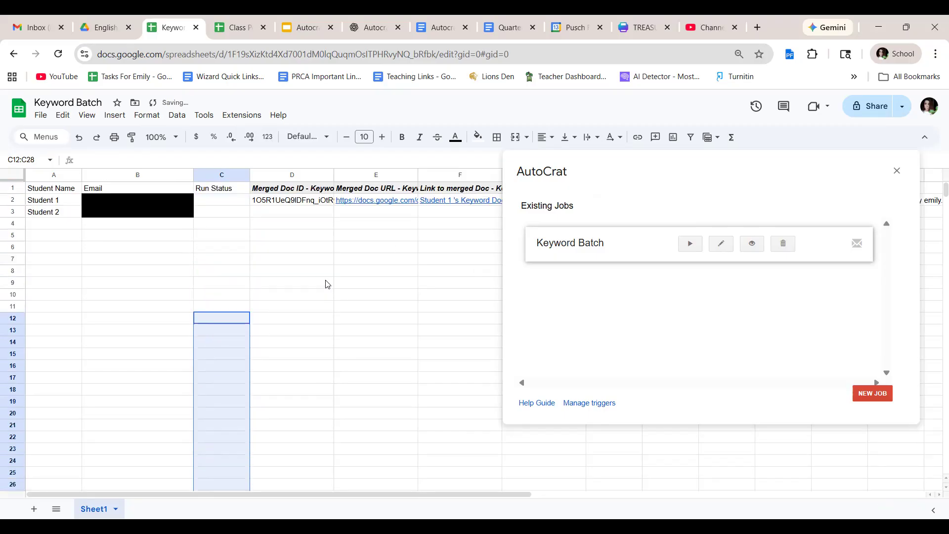
Enter Yes as the Run Status for Student 1 in C2.
click(203, 204)
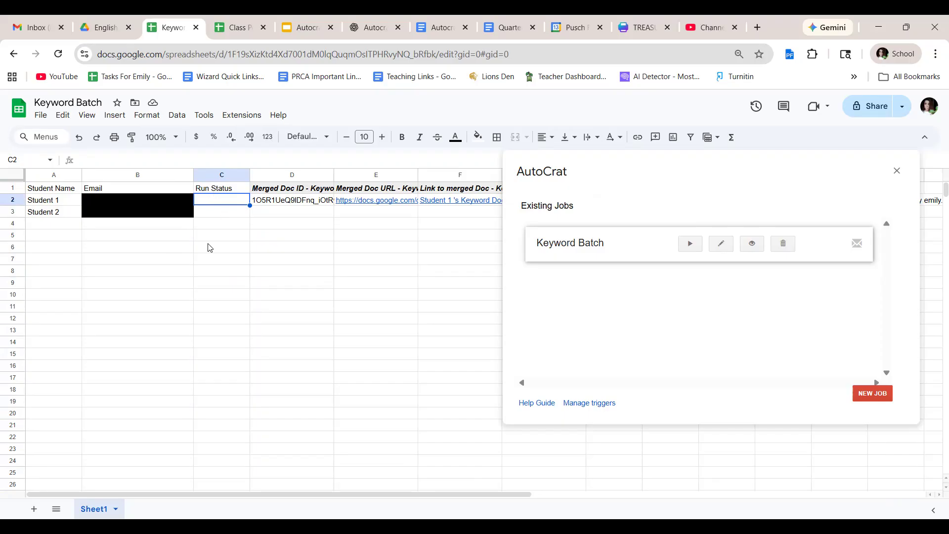
click(225, 219)
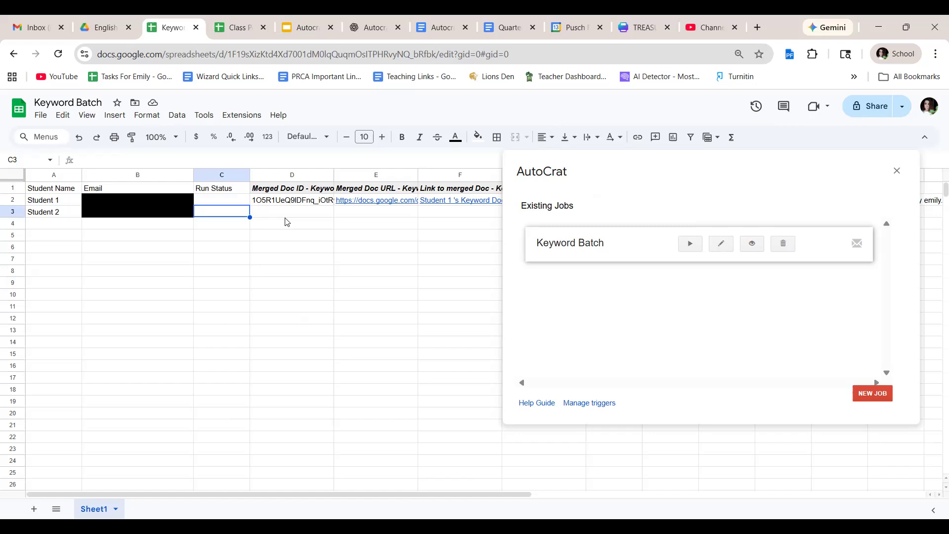
click(236, 205)
text(Yes)
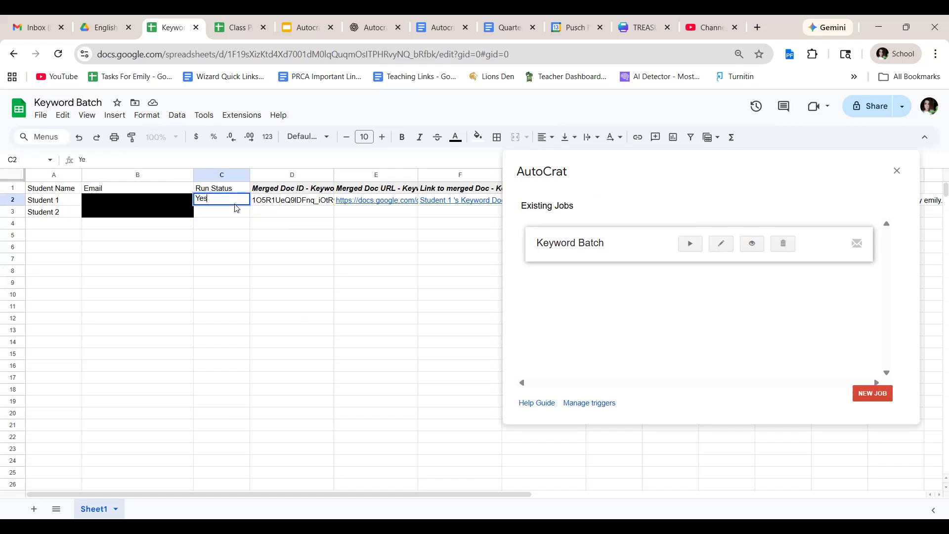
click(276, 235)
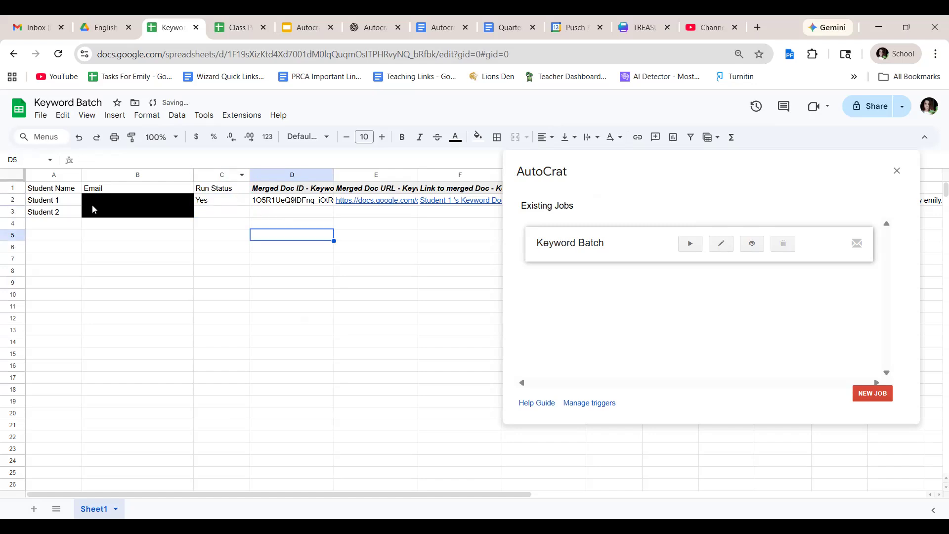
Move the Yes entry from C2 to C3 for Student 2 and run the Keyword Batch job.
click(224, 204)
key(ctrl+c)
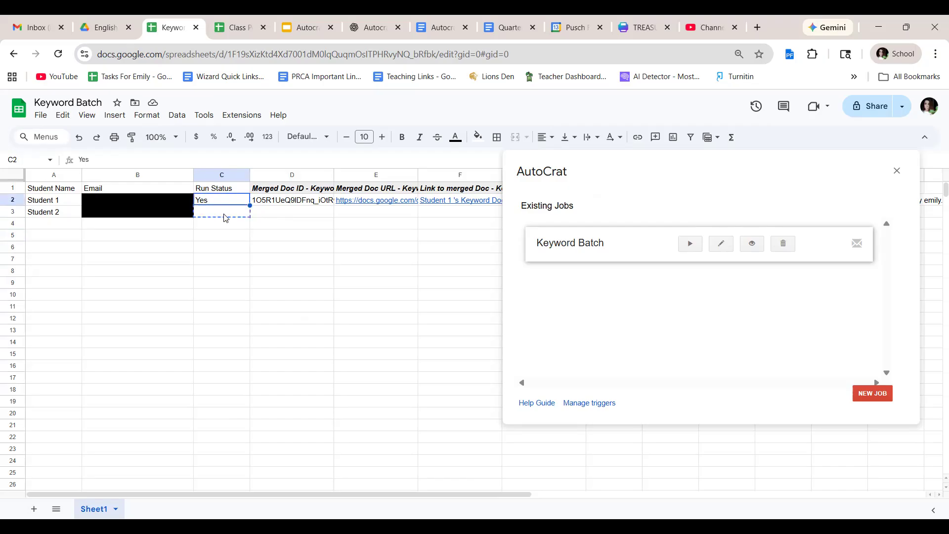
drag(225, 218, 225, 218)
click(267, 262)
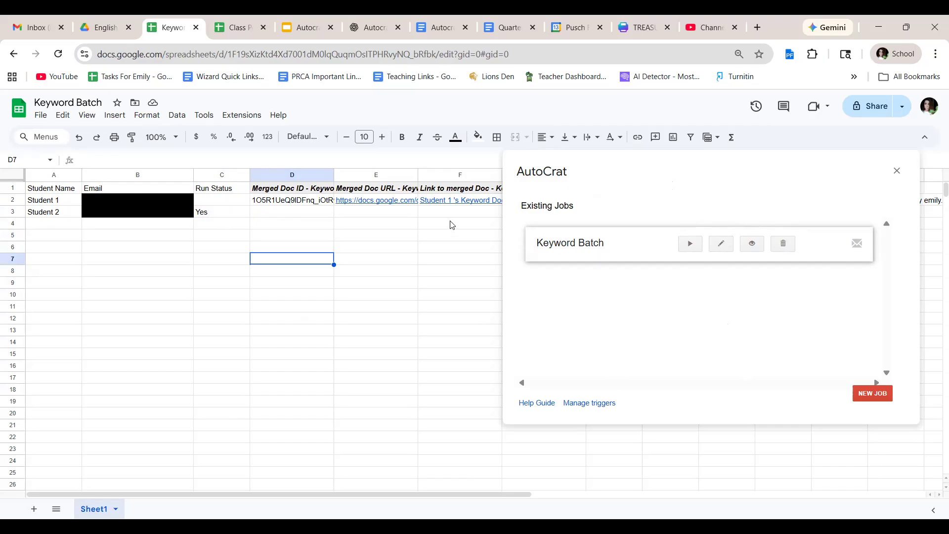
click(684, 244)
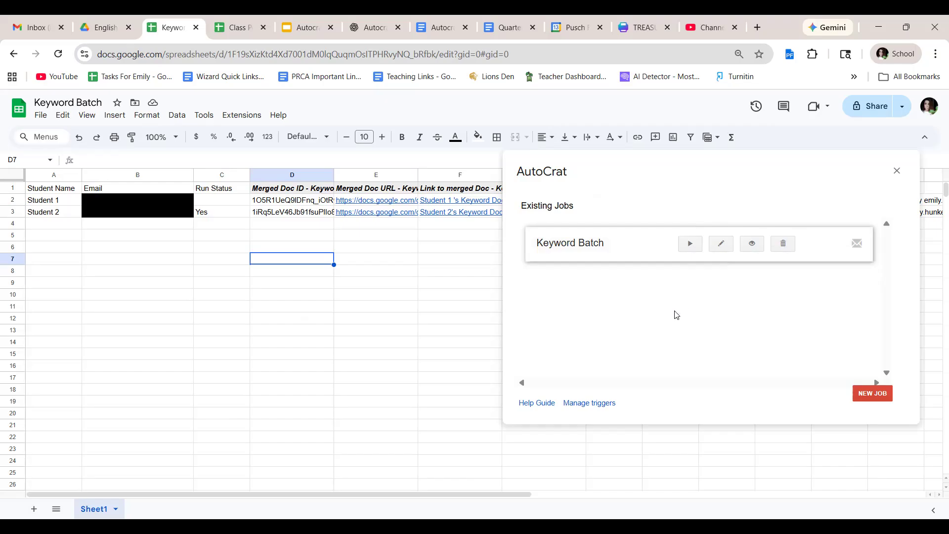
click(229, 216)
mouse_move(219, 216)
mouse_down()
mouse_move(218, 271)
mouse_move(221, 216)
mouse_up()
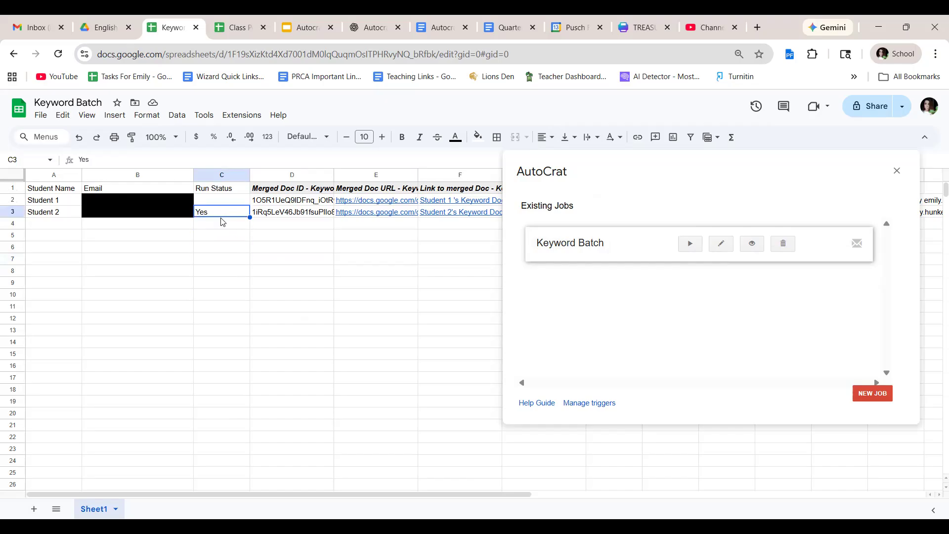
click(223, 223)
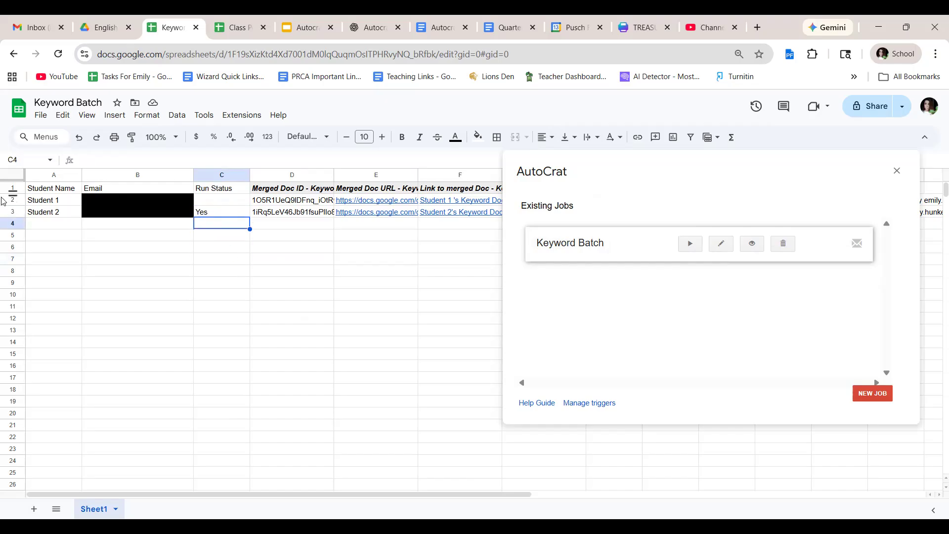
click(228, 214)
click(32, 225)
click(55, 306)
click(63, 377)
click(66, 447)
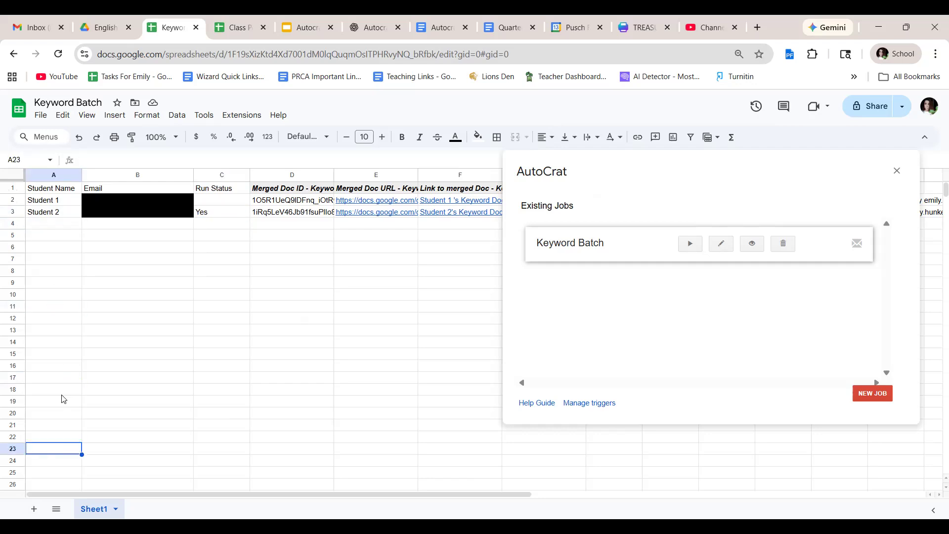
click(61, 226)
click(240, 218)
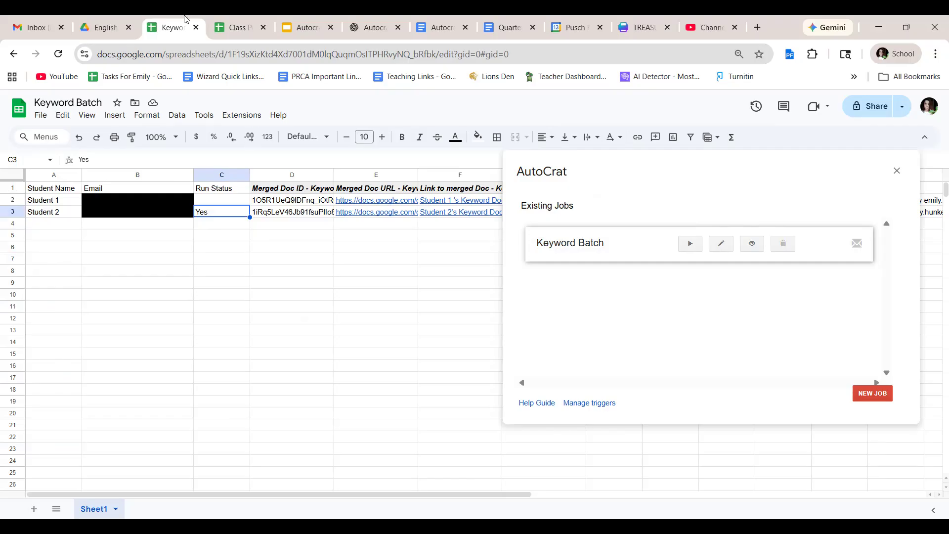
Switch to the Class Period Batch spreadsheet and move its AutoCrat dialog up, closer to the data.
click(239, 29)
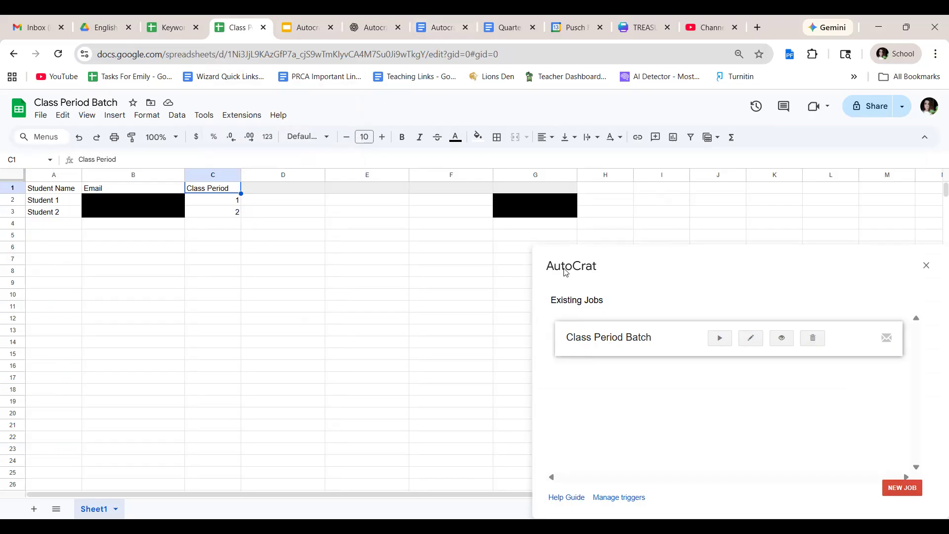
drag(570, 273, 424, 189)
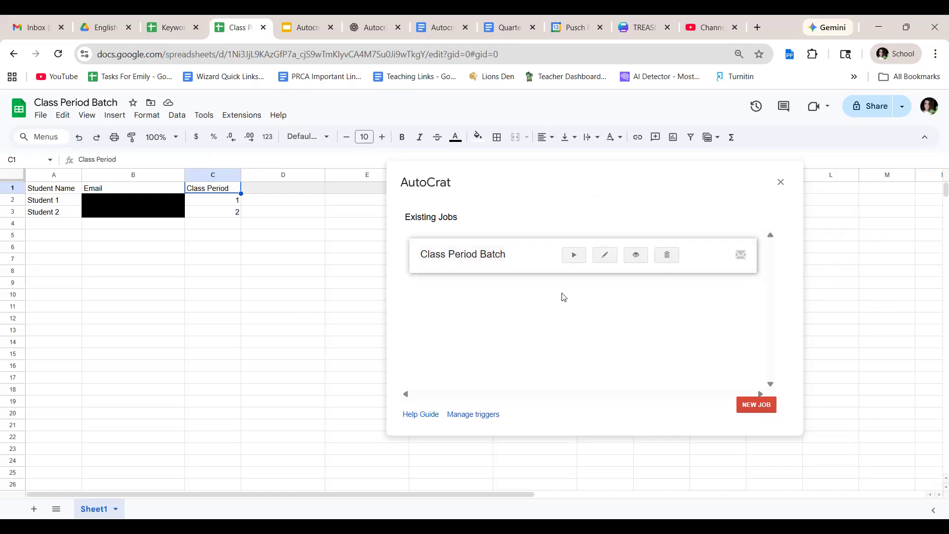
Open the Class Period Batch job for editing and advance through its settings to the merge condition stage.
click(605, 256)
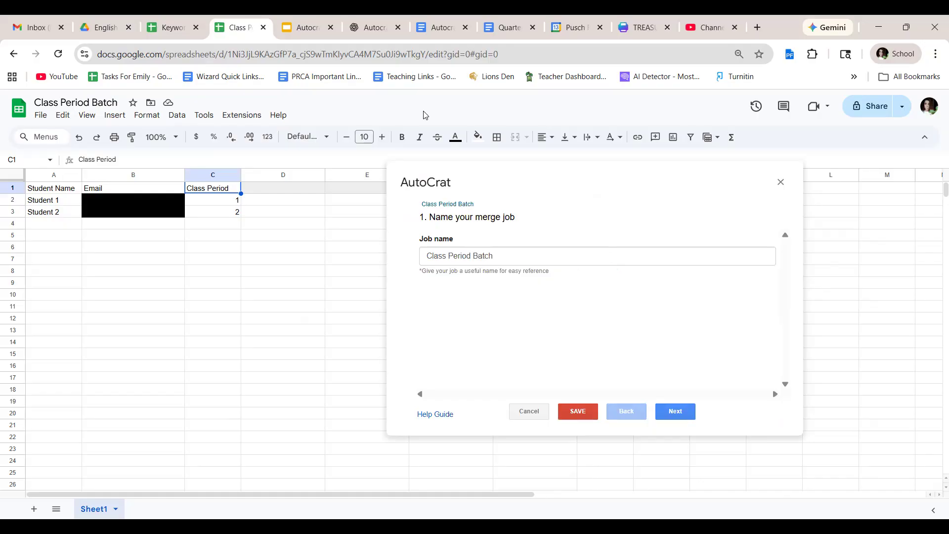
click(675, 411)
click(676, 411)
click(676, 411)
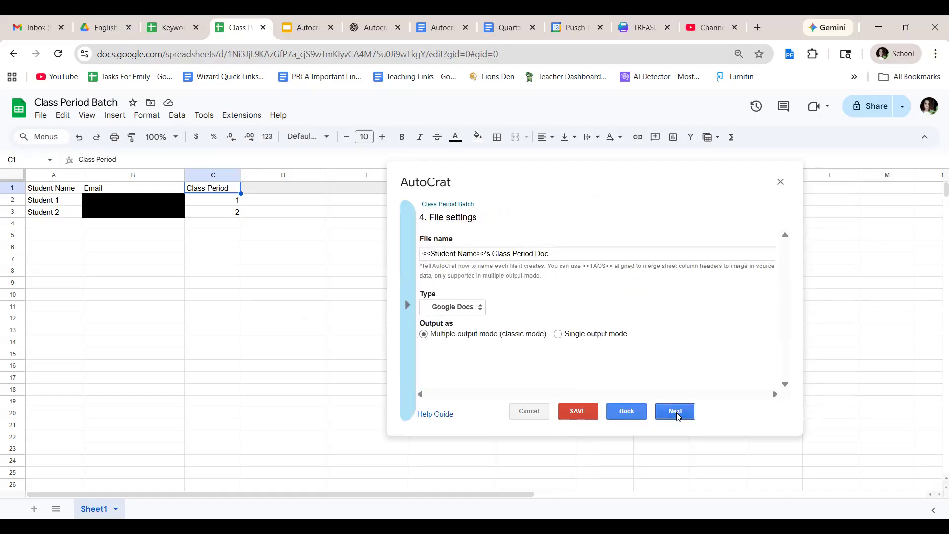
click(677, 415)
click(678, 414)
click(677, 414)
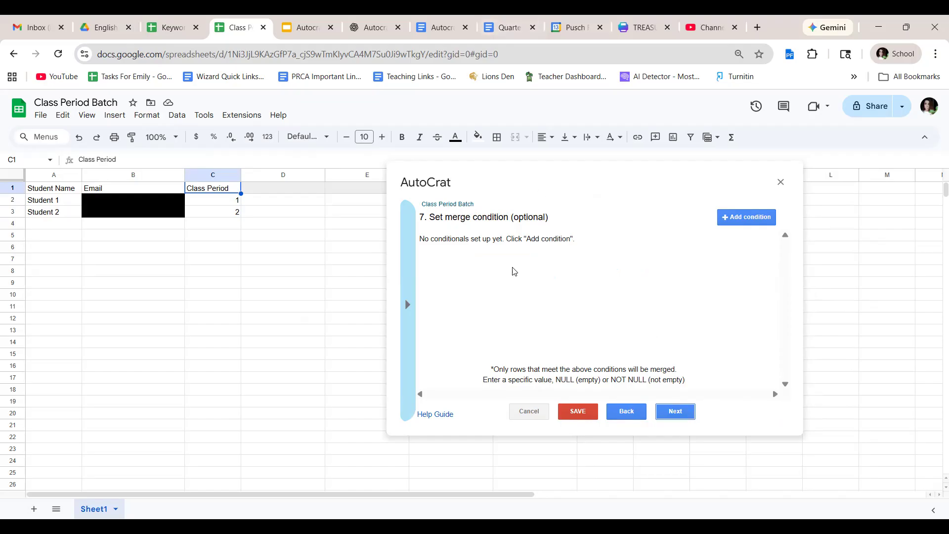
Add a merge condition so only rows whose Class Period column equals 1 are merged.
click(737, 220)
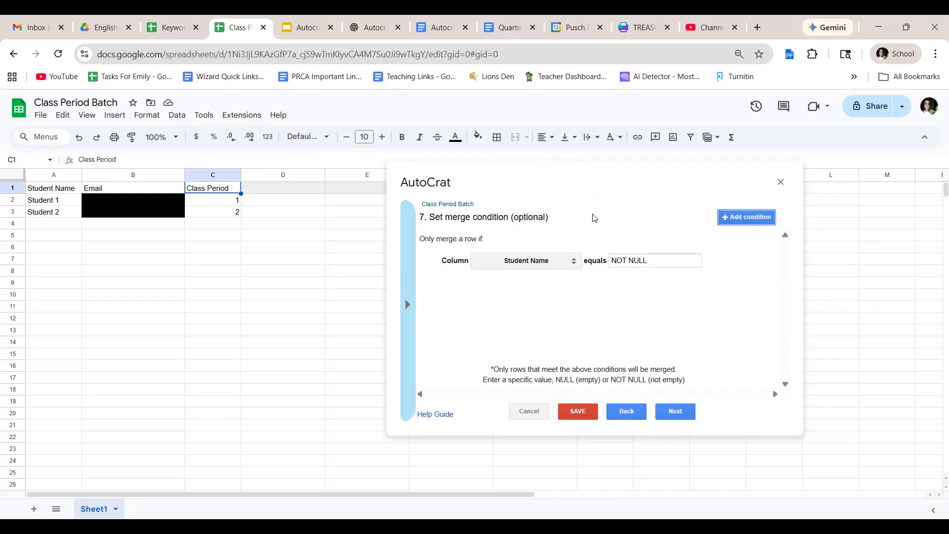
click(533, 267)
click(534, 267)
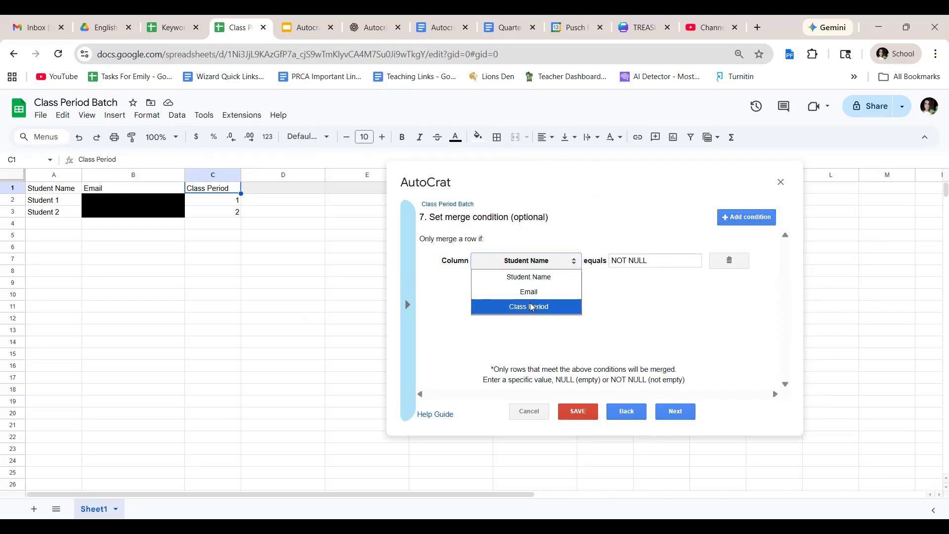
click(534, 305)
click(654, 261)
drag(652, 261, 613, 262)
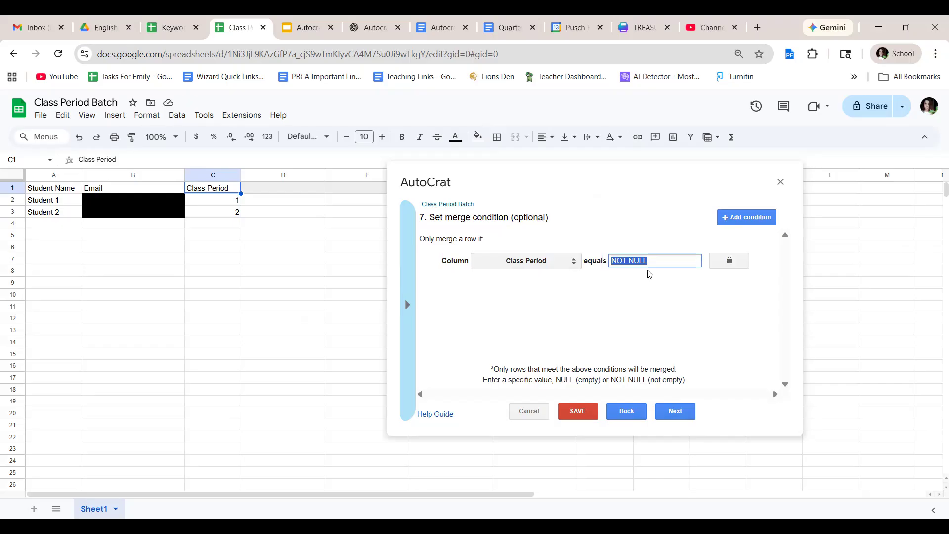
text(1)
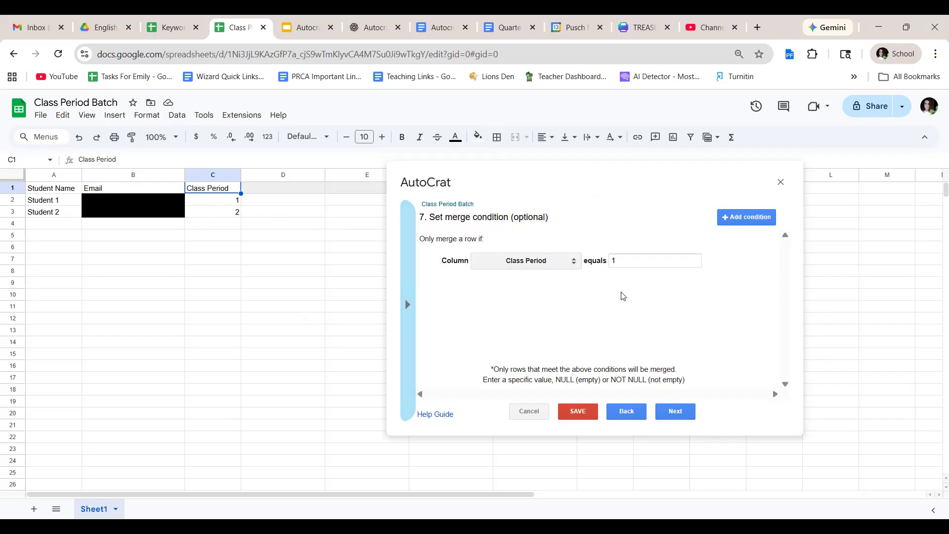
Try Per 1 and P1 as the Class Period condition's value, and return it to 1.
mouse_move(659, 267)
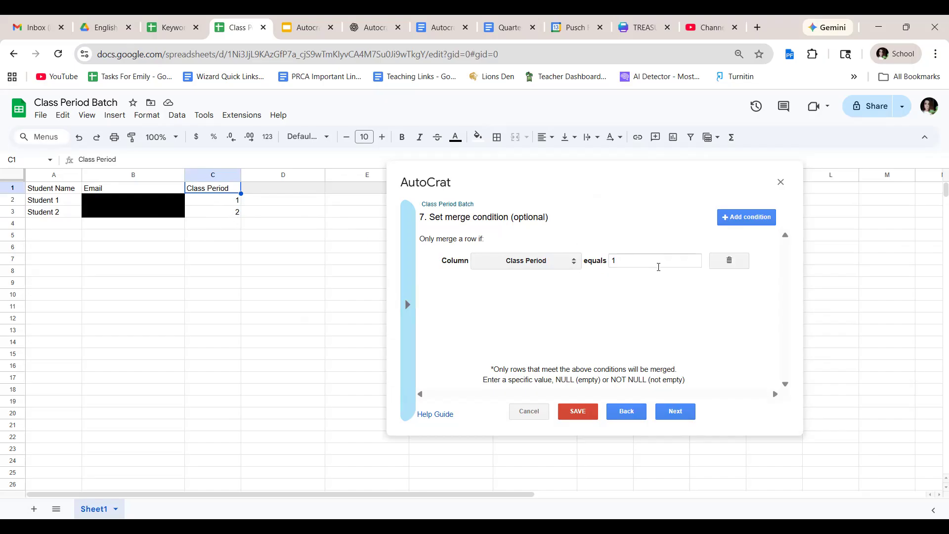
double_click(631, 261)
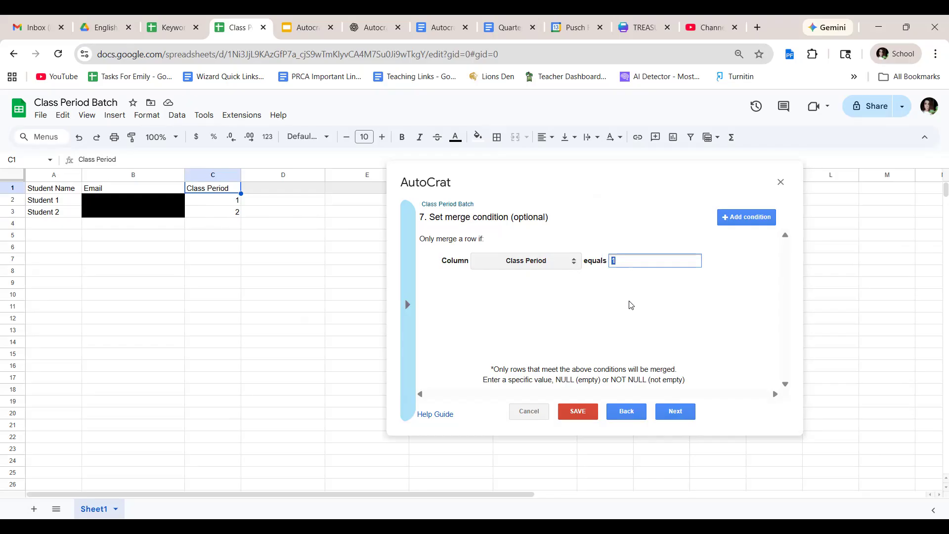
text(Per)
drag(638, 262, 585, 266)
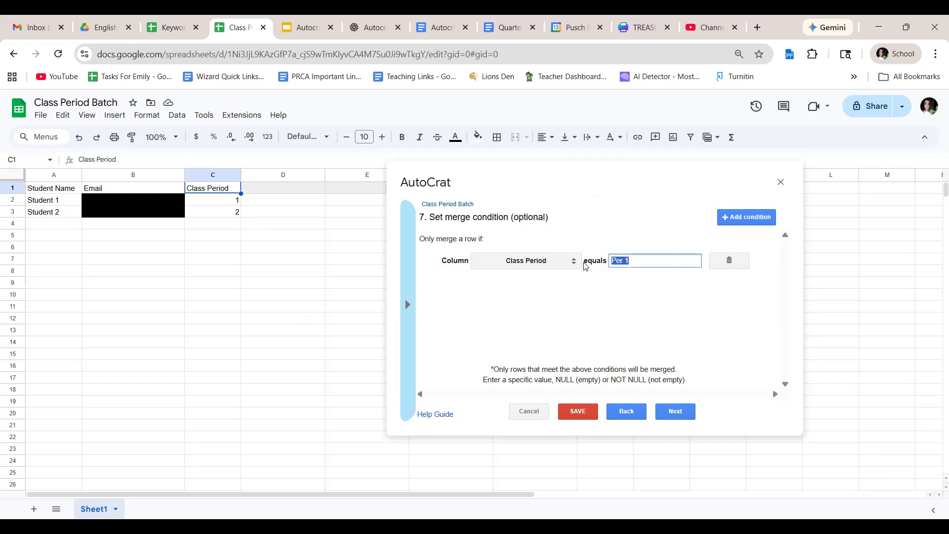
text(P1)
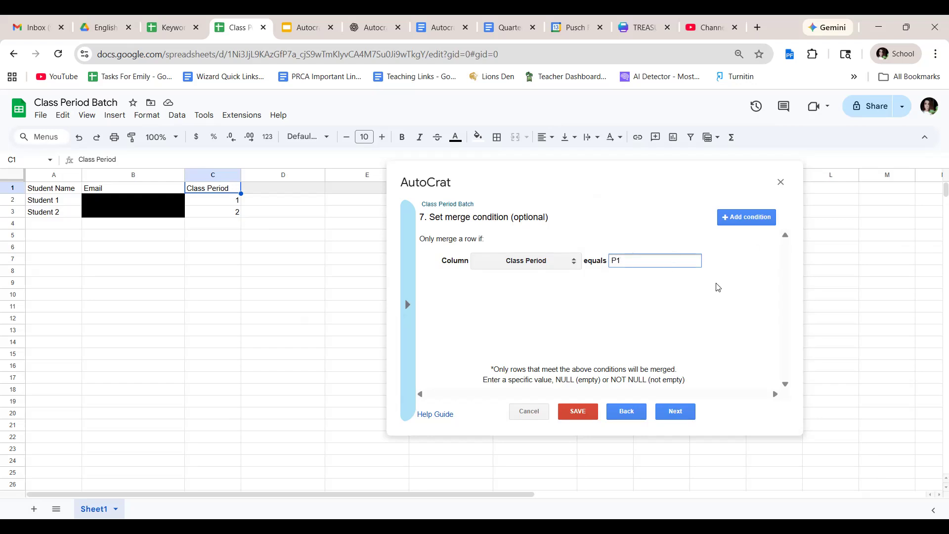
drag(628, 263, 609, 262)
key(BackSpace)
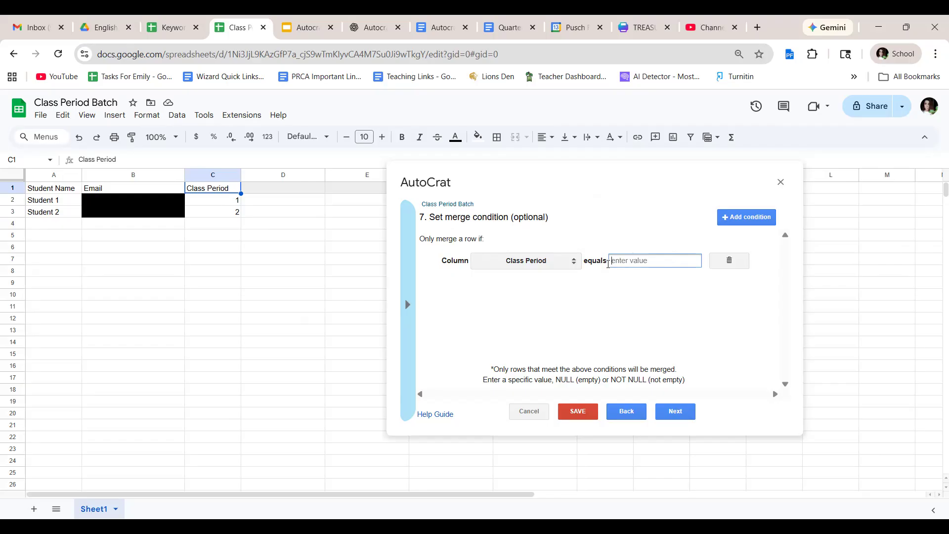
text(1)
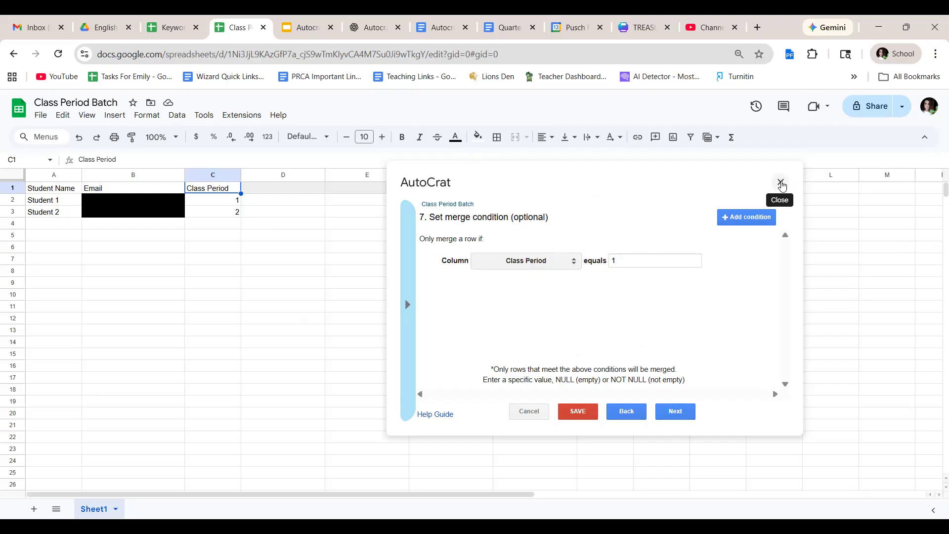
Save and run the Class Period Batch job for period 1, moving the AutoCrat dialog clear of the new merge columns.
click(583, 417)
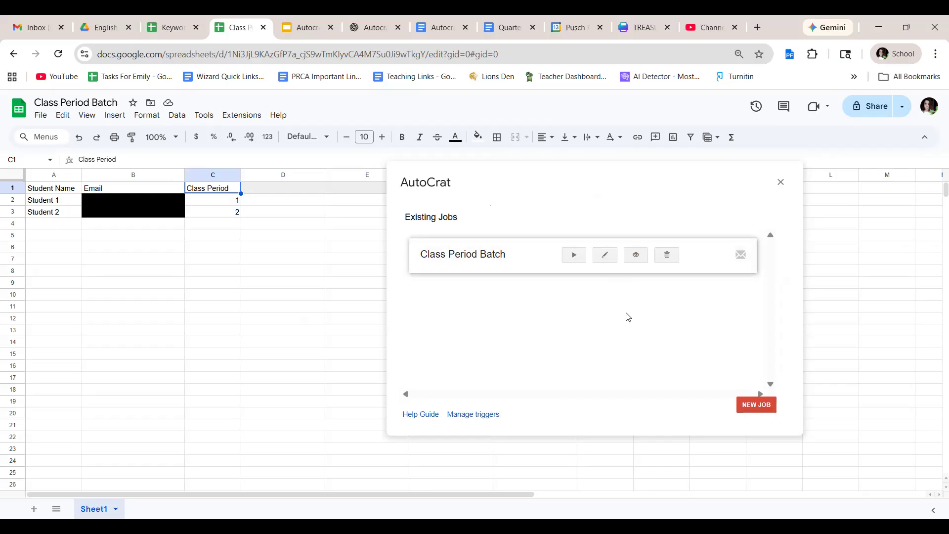
click(575, 257)
drag(423, 214, 546, 187)
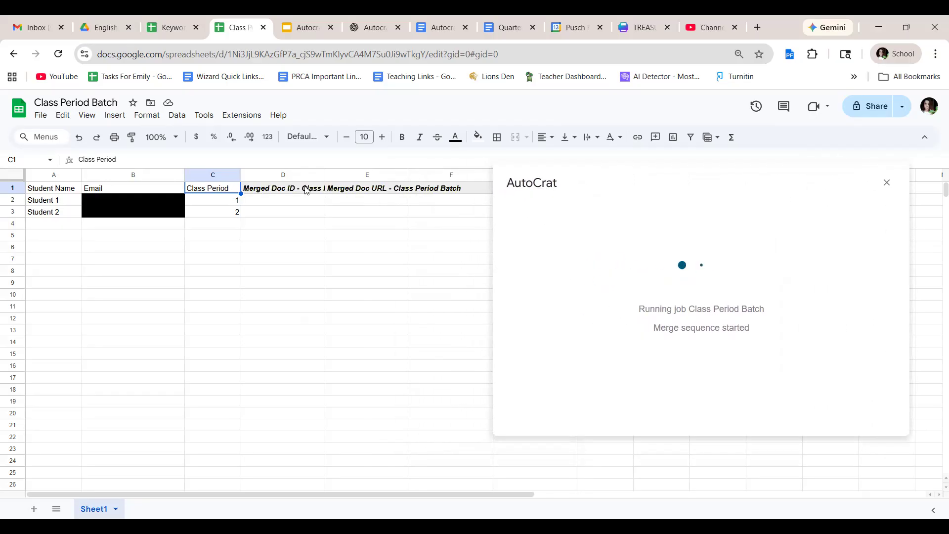
Compare the merged document entries in the Student 1 and Student 2 rows with their Class Period values.
mouse_move(66, 203)
mouse_down()
mouse_move(205, 207)
mouse_move(55, 204)
mouse_up()
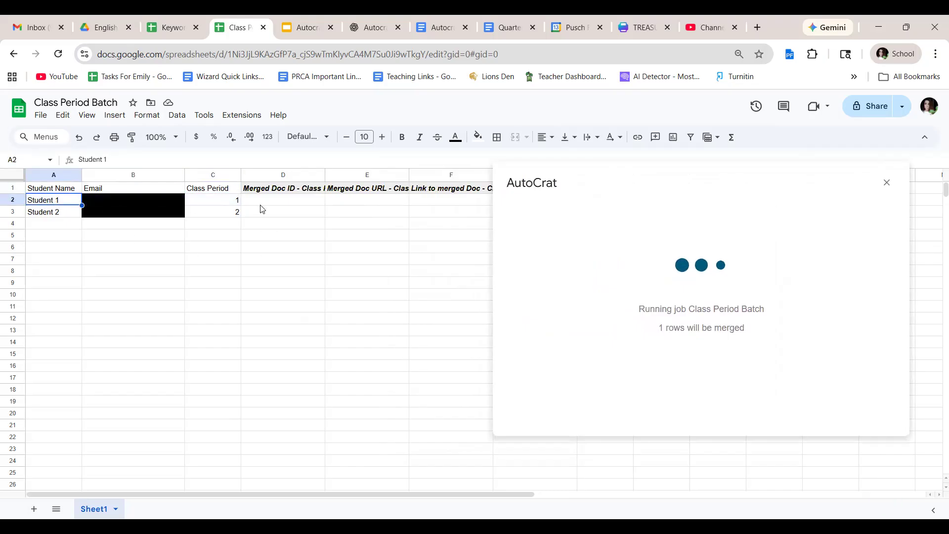
click(208, 201)
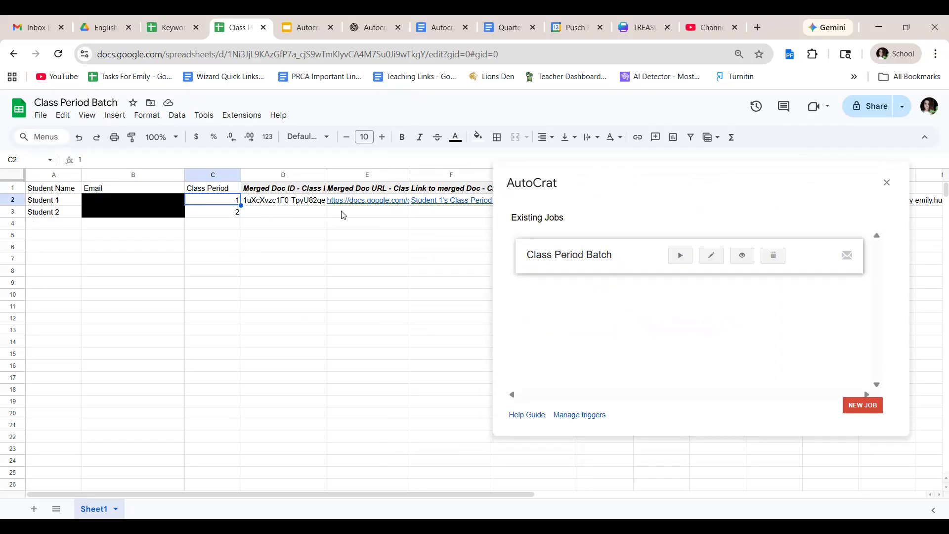
click(50, 213)
drag(289, 214, 424, 220)
click(314, 251)
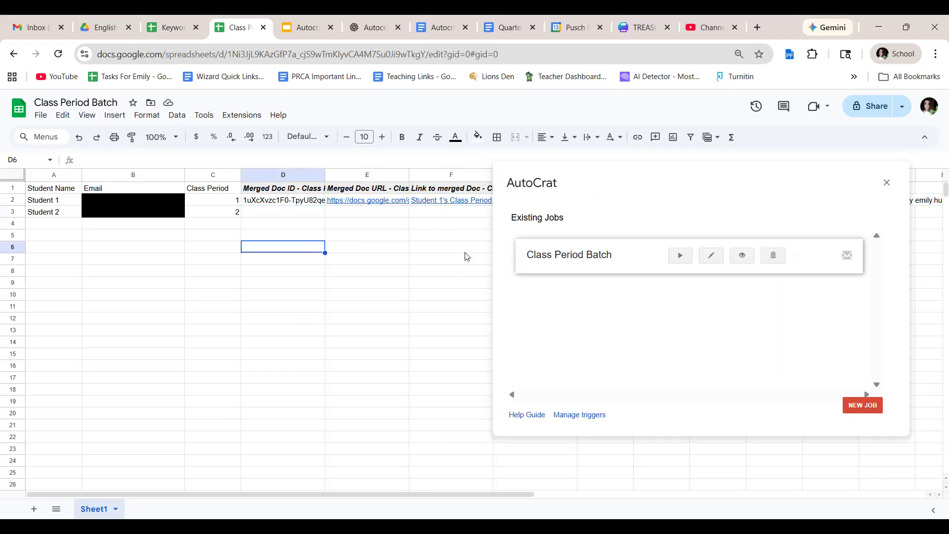
click(50, 203)
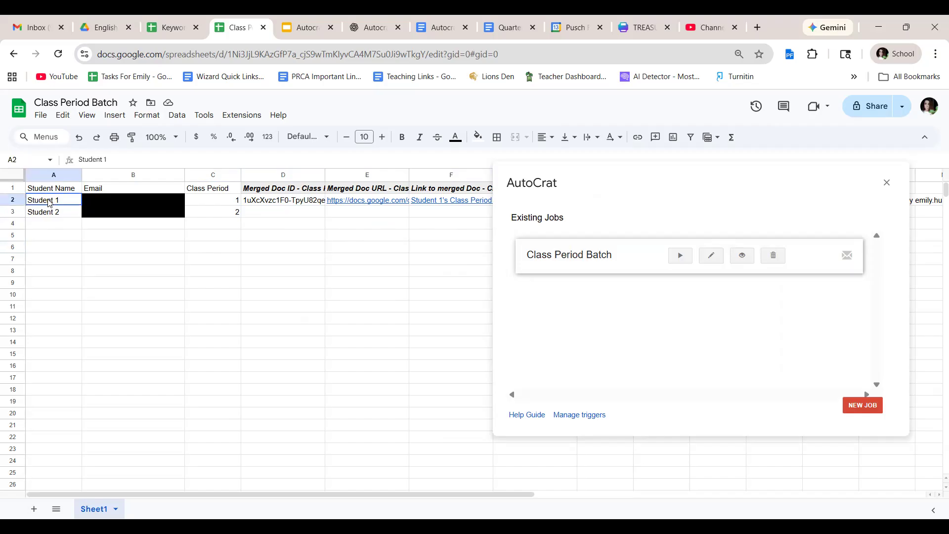
shift+click(348, 205)
click(250, 238)
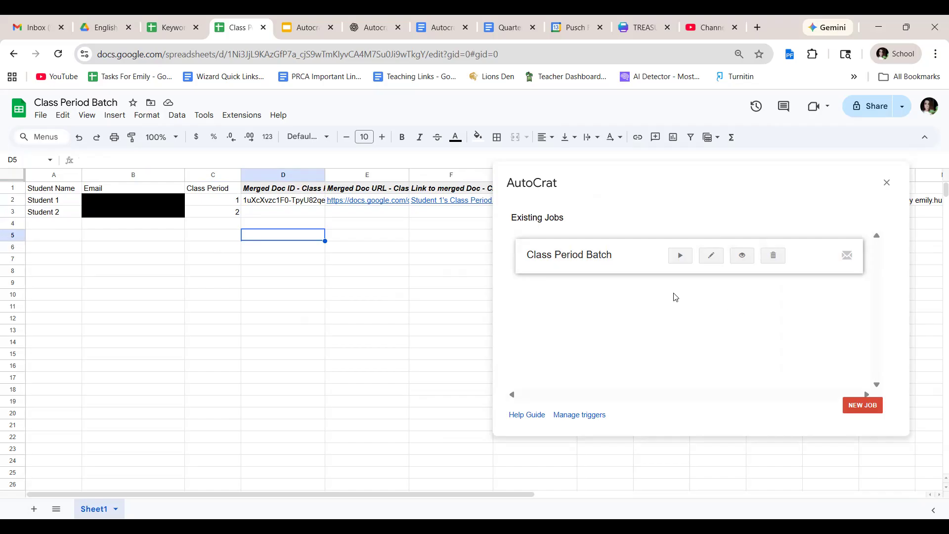
drag(220, 189, 212, 235)
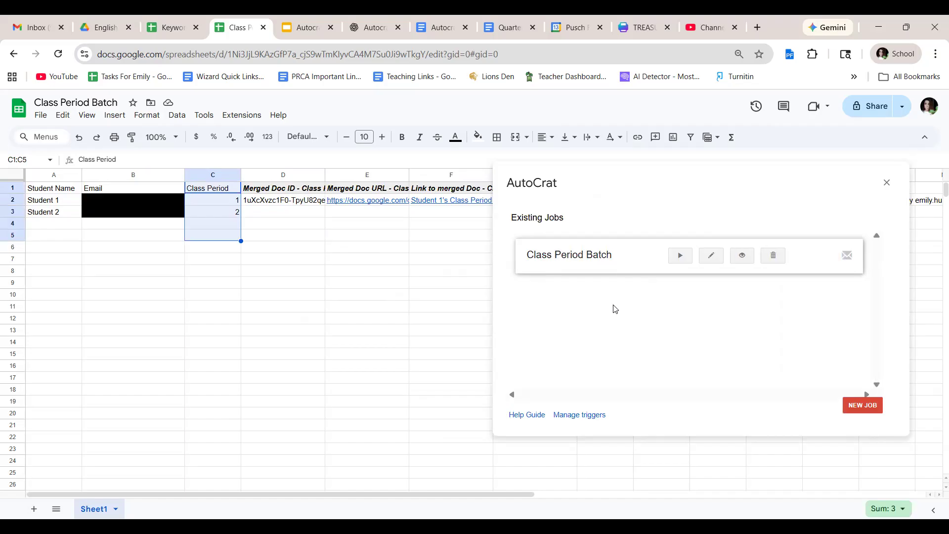
Reopen the Class Period Batch job's settings and set its merge condition to Class Period equals 2.
click(711, 256)
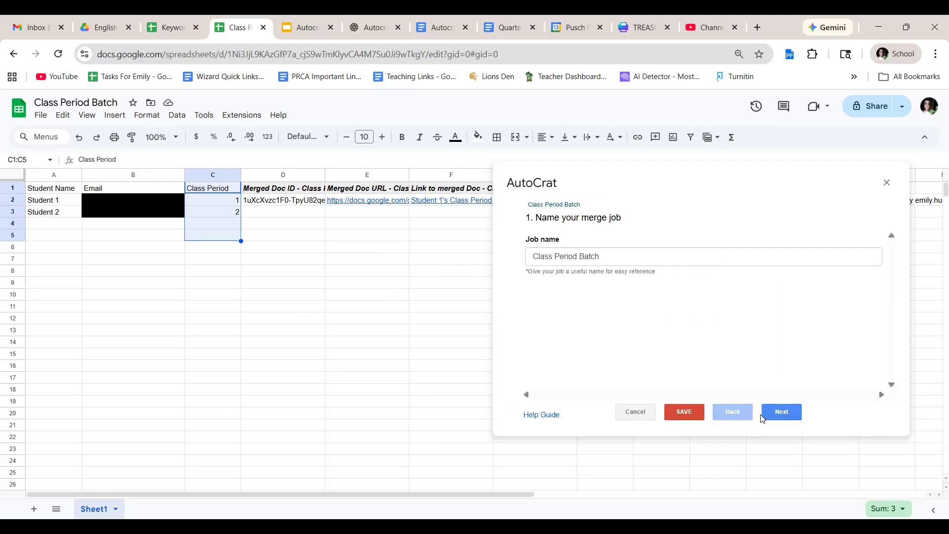
click(780, 418)
click(780, 417)
click(780, 417)
click(780, 418)
click(780, 418)
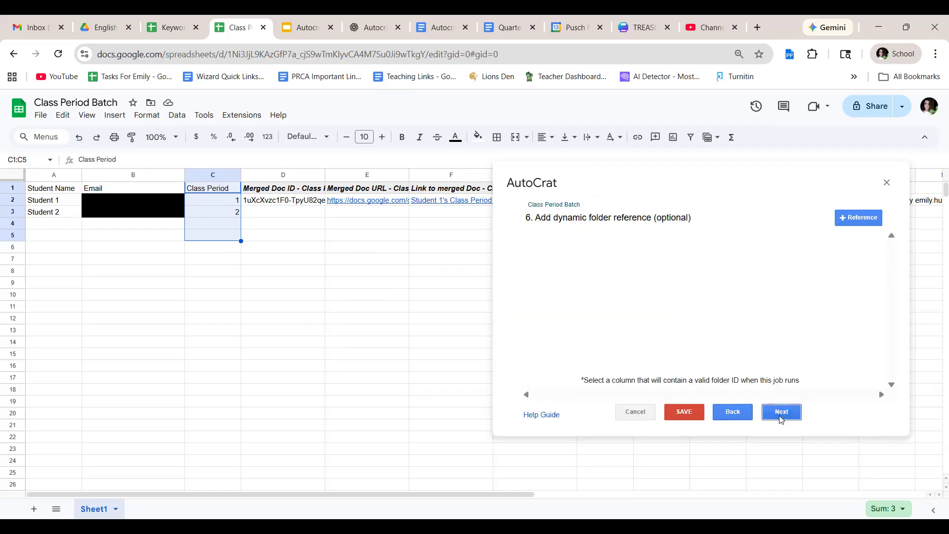
click(780, 418)
click(781, 418)
click(724, 416)
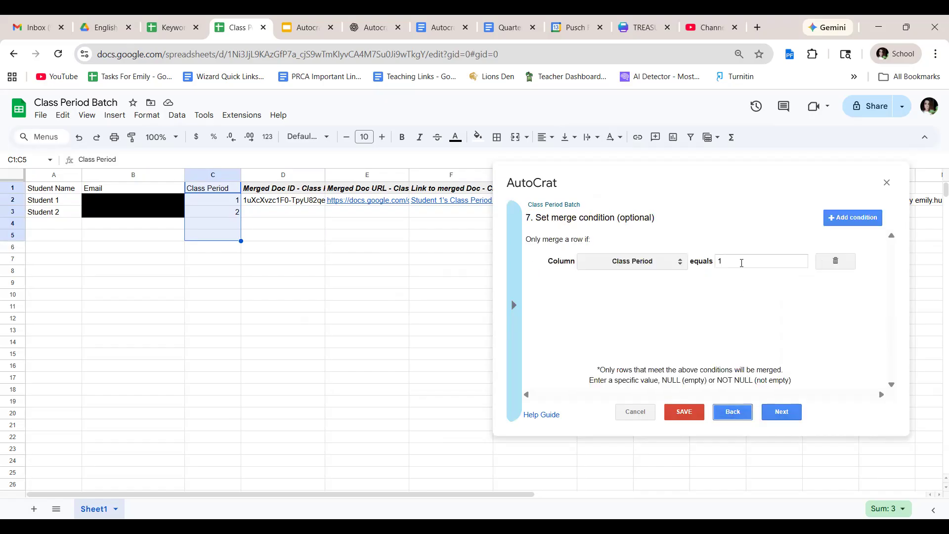
click(742, 262)
text(2)
click(764, 314)
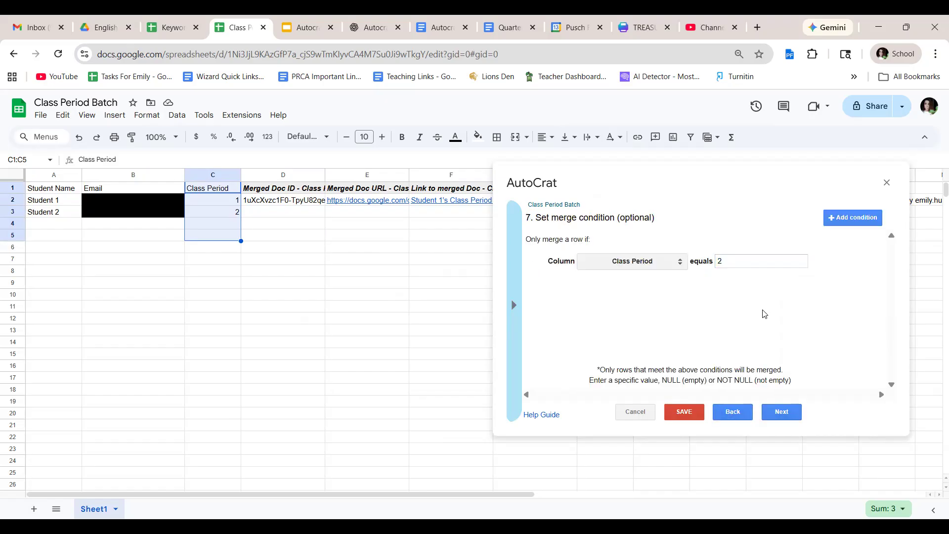
Save and run the job for period 2, and move the AutoCrat dialog farther from the merged data.
click(688, 412)
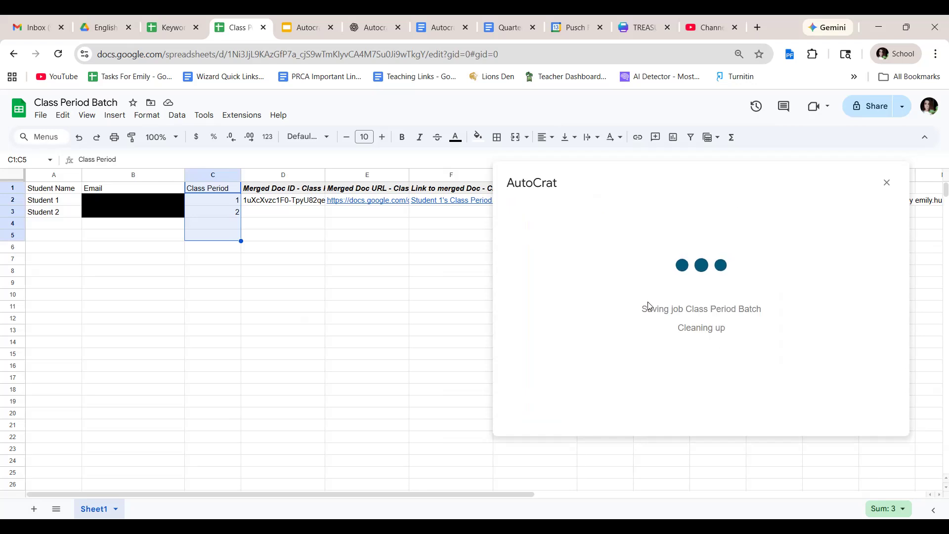
click(682, 256)
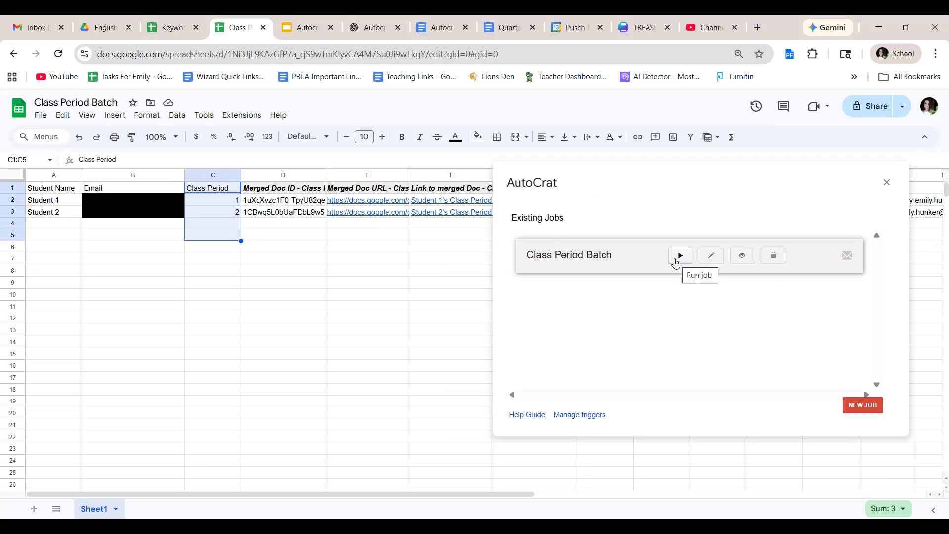
drag(554, 184, 590, 180)
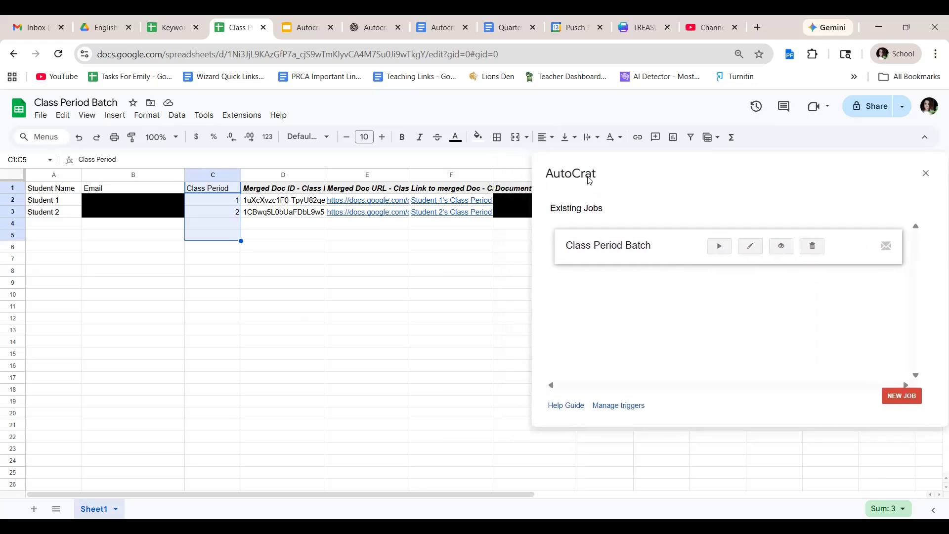